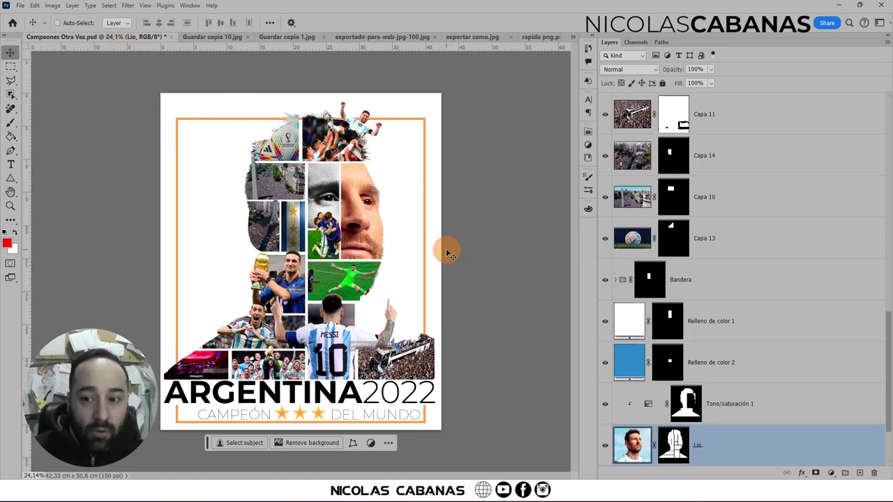
Review the view and ruler-unit options unchanged, and confirm the poster is 42.33 × 50.8 cm at 150 ppi.
{"action": "left_click", "coordinate": [145, 5]}
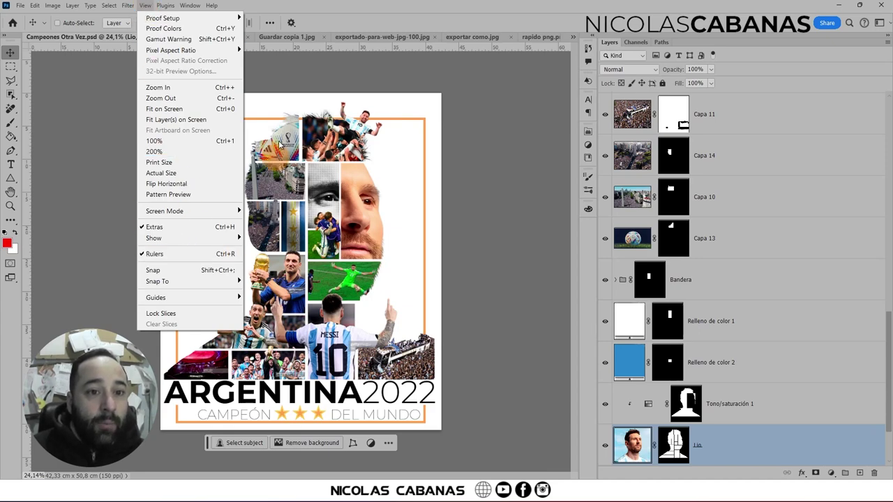
{"action": "left_click", "coordinate": [328, 13]}
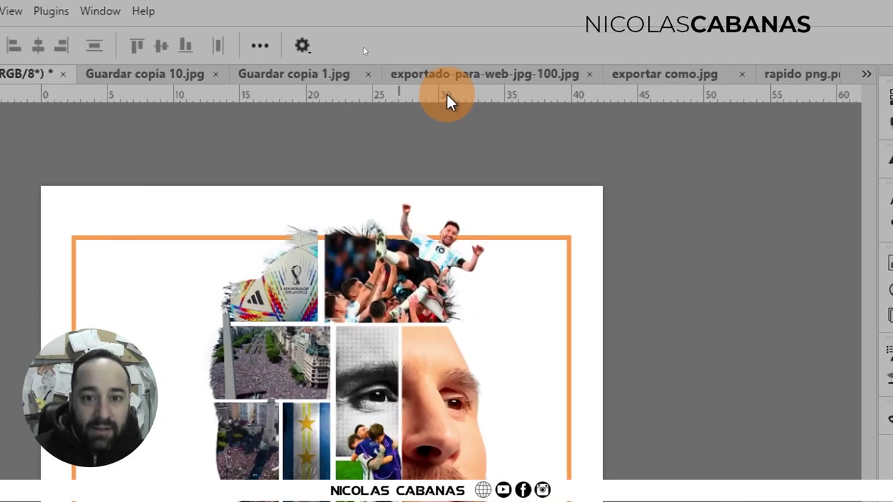
{"action": "right_click", "coordinate": [364, 49]}
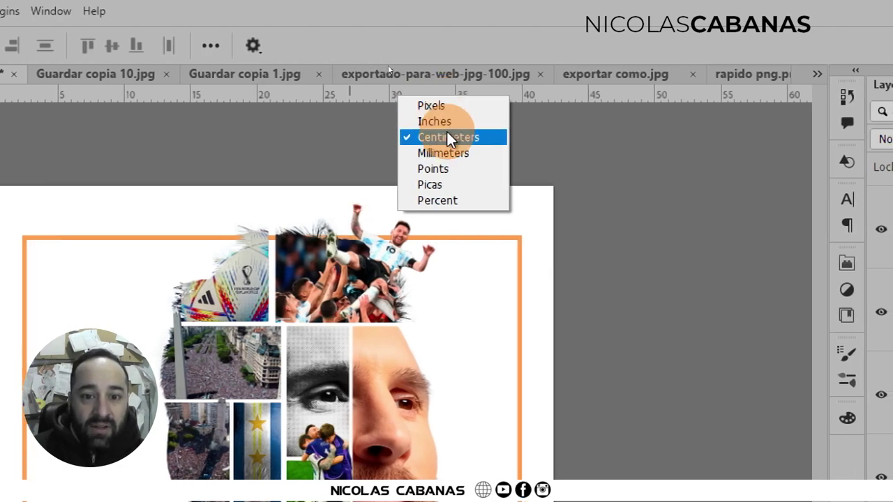
{"action": "left_click", "coordinate": [447, 31]}
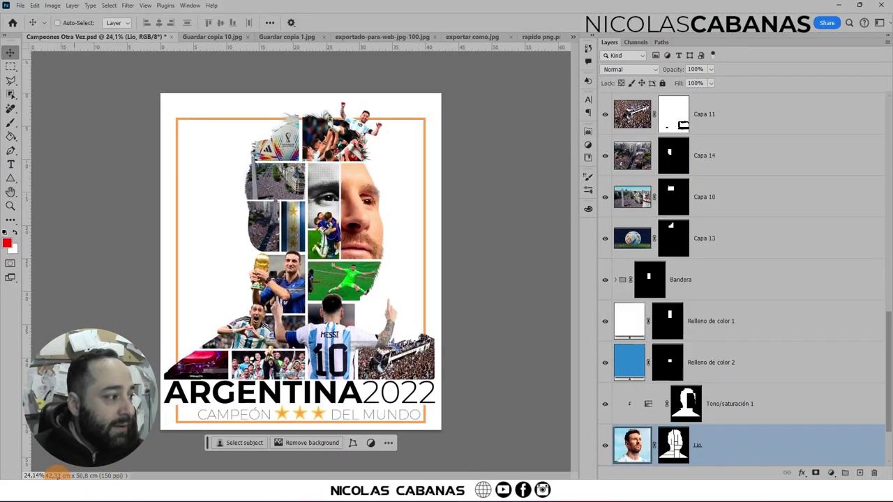
{"action": "left_click", "coordinate": [77, 475]}
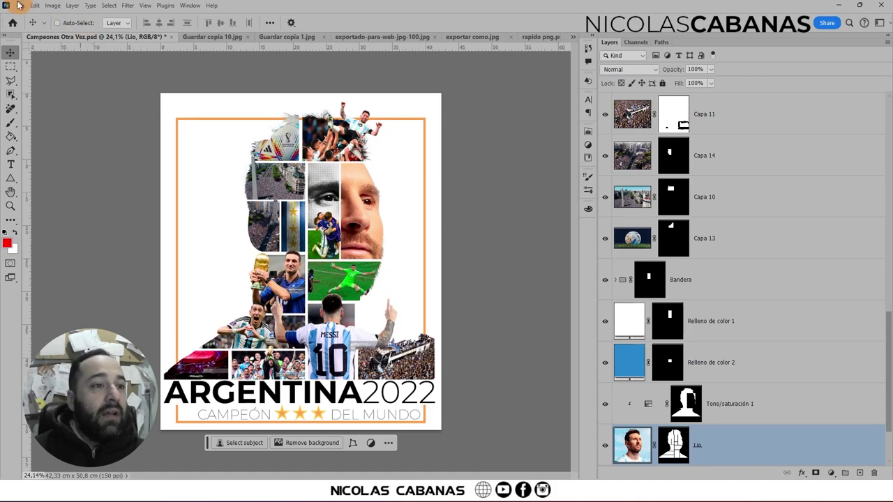
{"action": "left_click", "coordinate": [18, 7]}
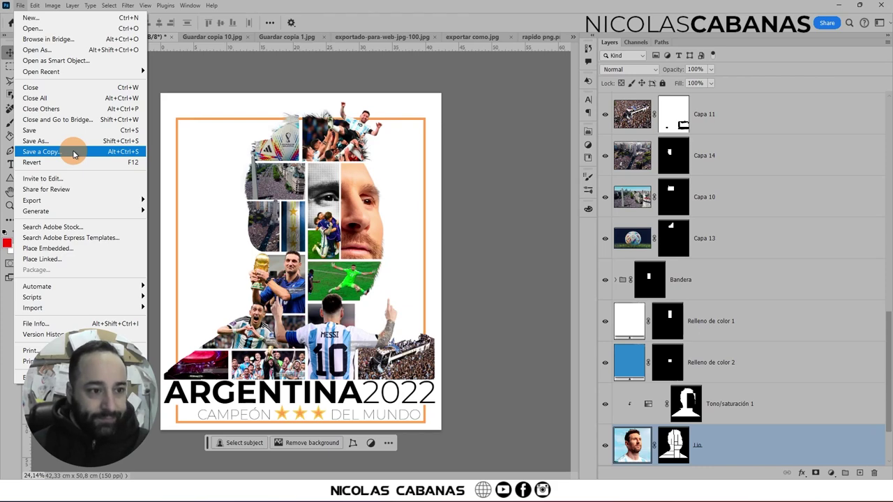
Save a JPEG copy over Guardar copia 10.jpg in Escritorio > GUARDADOS, then dismiss the save error.
{"action": "left_click", "coordinate": [74, 154]}
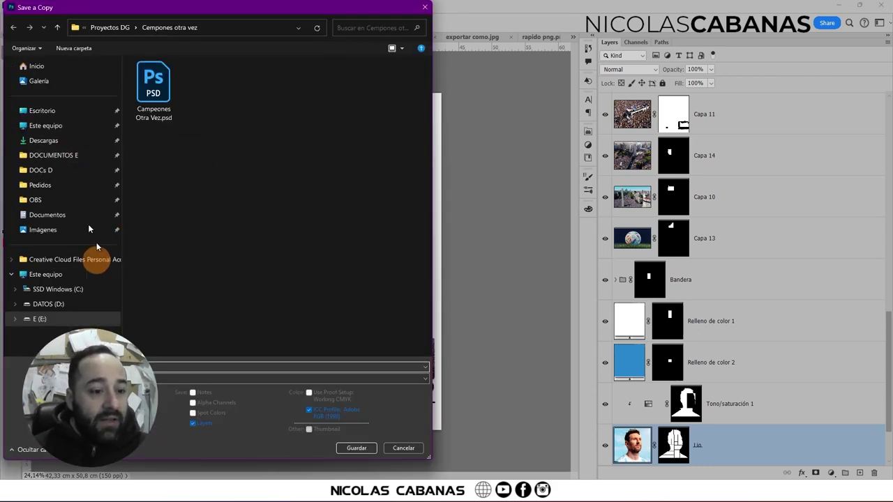
{"action": "left_click", "coordinate": [66, 114]}
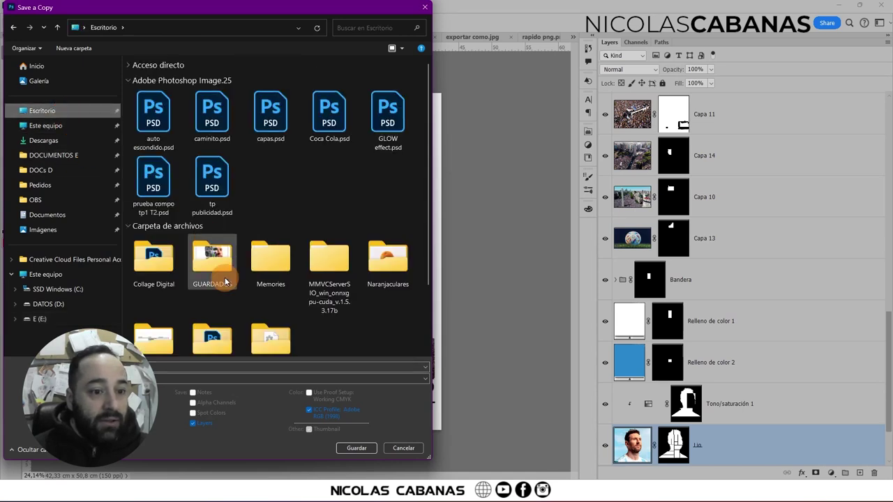
{"action": "double_click", "coordinate": [213, 269]}
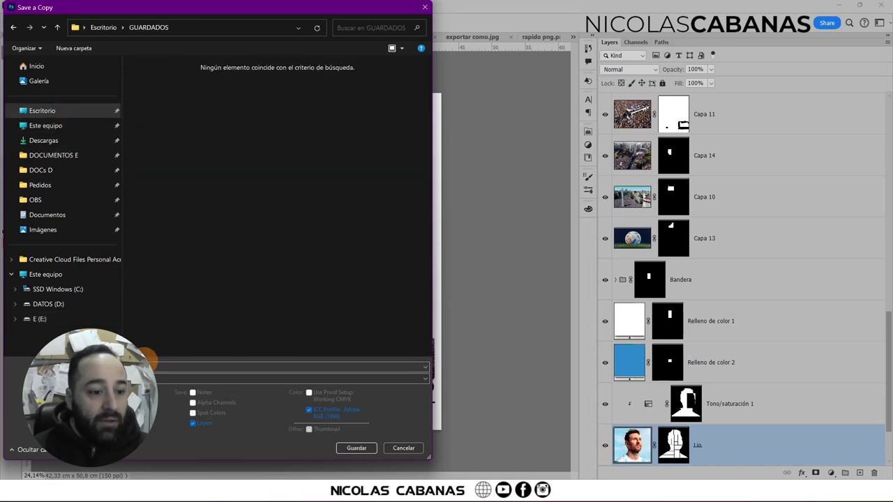
{"action": "left_click", "coordinate": [157, 379]}
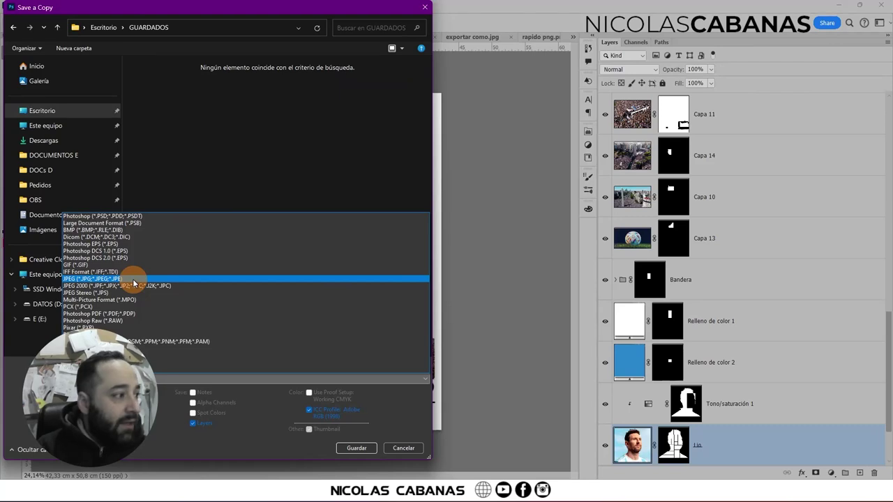
{"action": "left_click", "coordinate": [134, 280]}
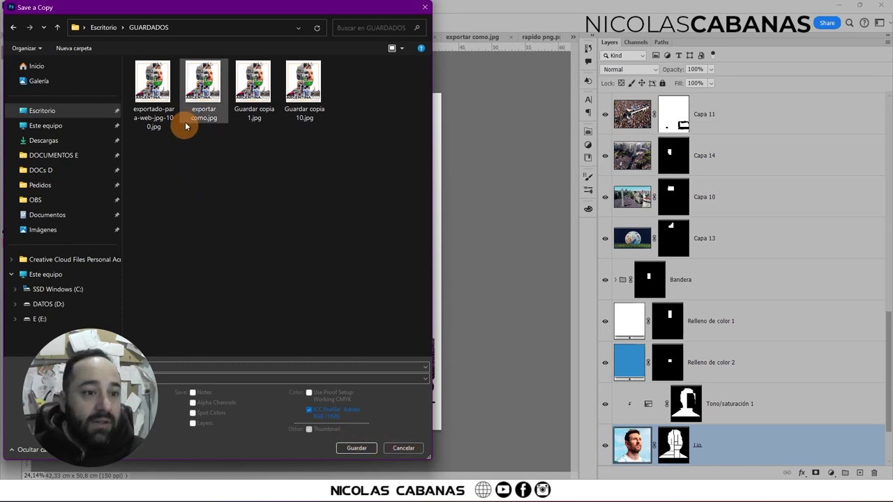
{"action": "left_click", "coordinate": [304, 82]}
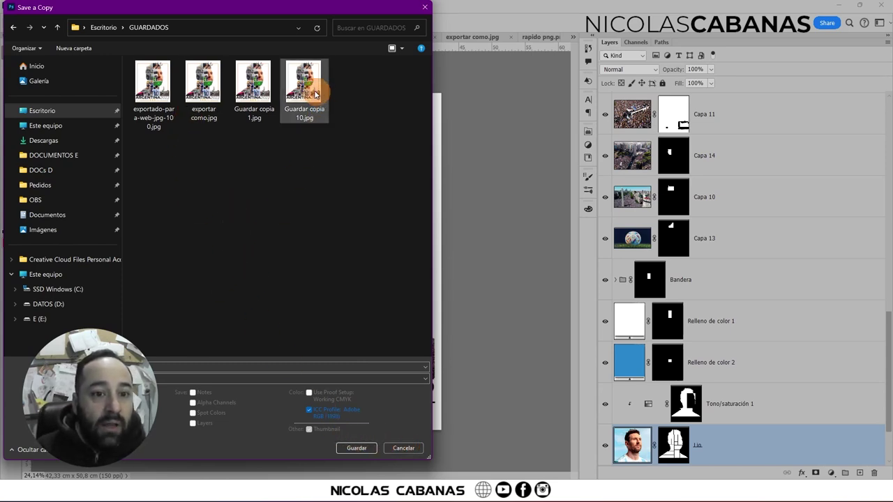
{"action": "left_click", "coordinate": [353, 451]}
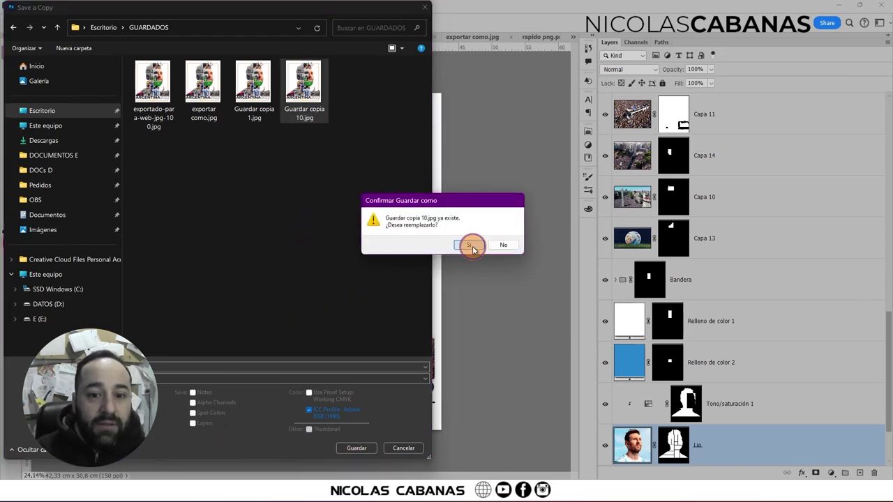
{"action": "left_click", "coordinate": [460, 244]}
{"action": "left_click", "coordinate": [453, 188]}
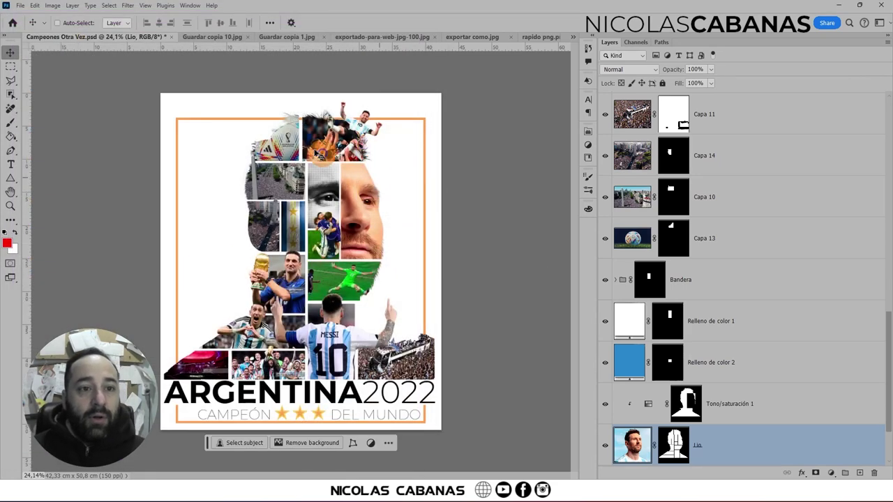
Close all the other open images without saving their changes.
{"action": "left_click", "coordinate": [20, 6]}
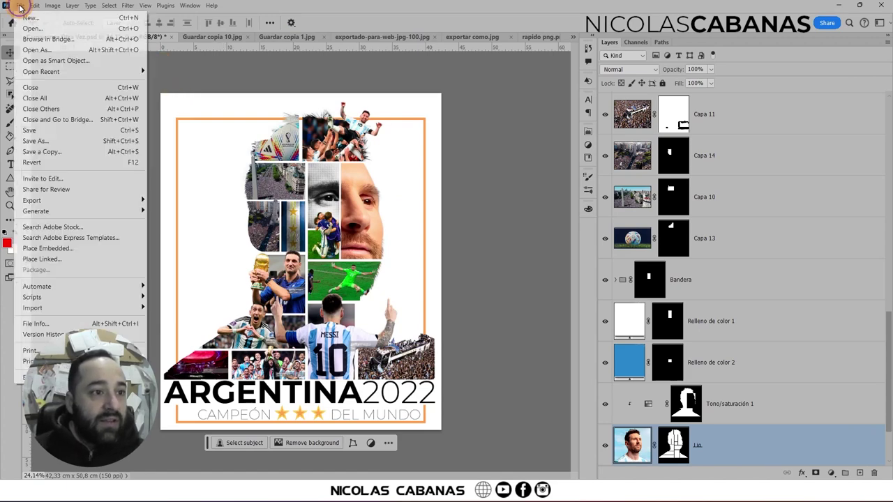
{"action": "left_click", "coordinate": [60, 109]}
{"action": "left_click", "coordinate": [392, 198]}
{"action": "left_click", "coordinate": [451, 184]}
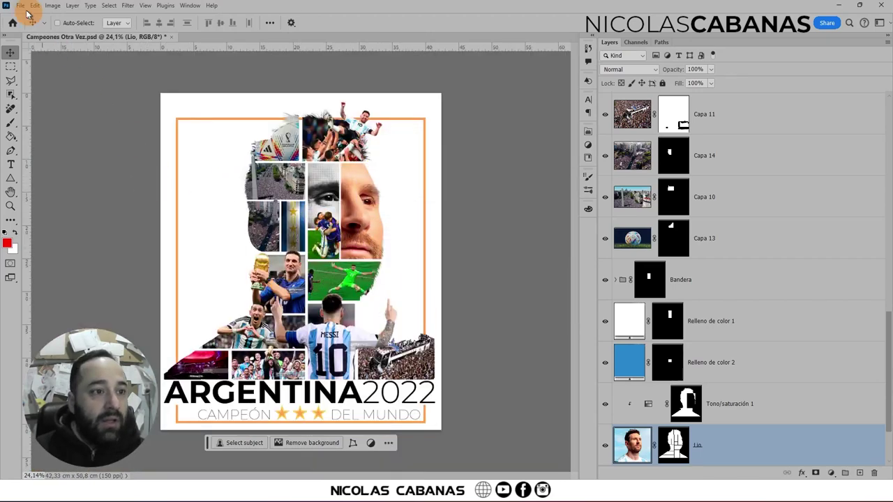
Save a JPEG copy at quality 10 over Guardar copia 10.jpg in the GUARDADOS folder.
{"action": "left_click", "coordinate": [24, 8]}
{"action": "left_click", "coordinate": [60, 140]}
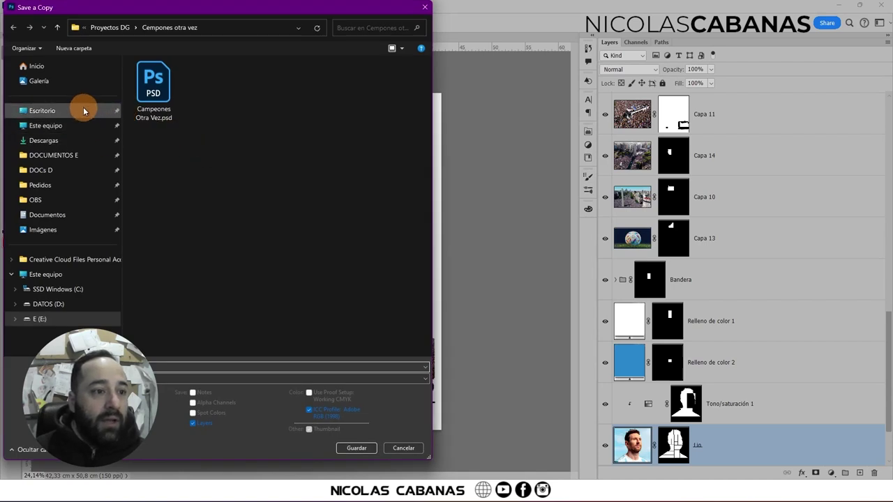
{"action": "left_click", "coordinate": [83, 110]}
{"action": "left_click", "coordinate": [128, 80]}
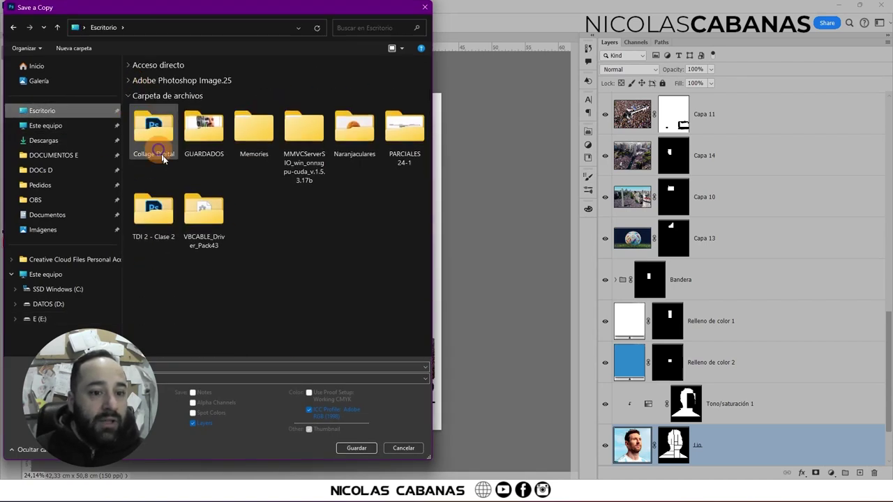
{"action": "double_click", "coordinate": [201, 133]}
{"action": "left_click", "coordinate": [179, 378]}
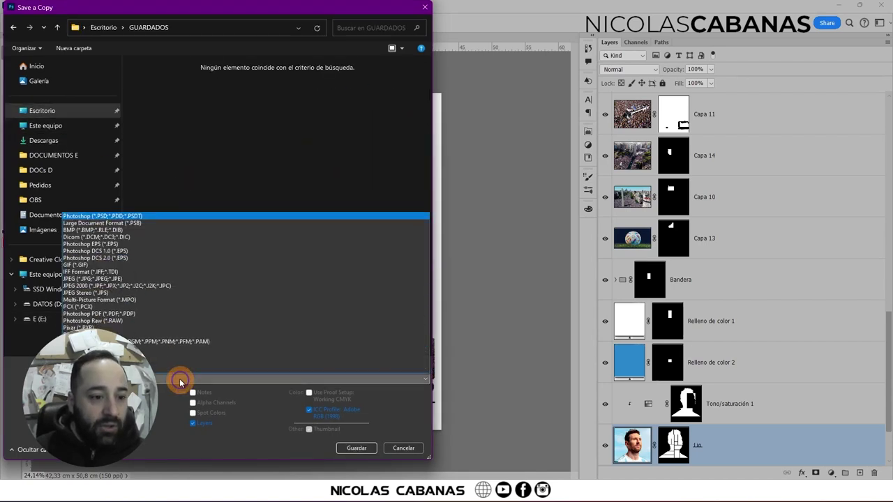
{"action": "left_click", "coordinate": [144, 278]}
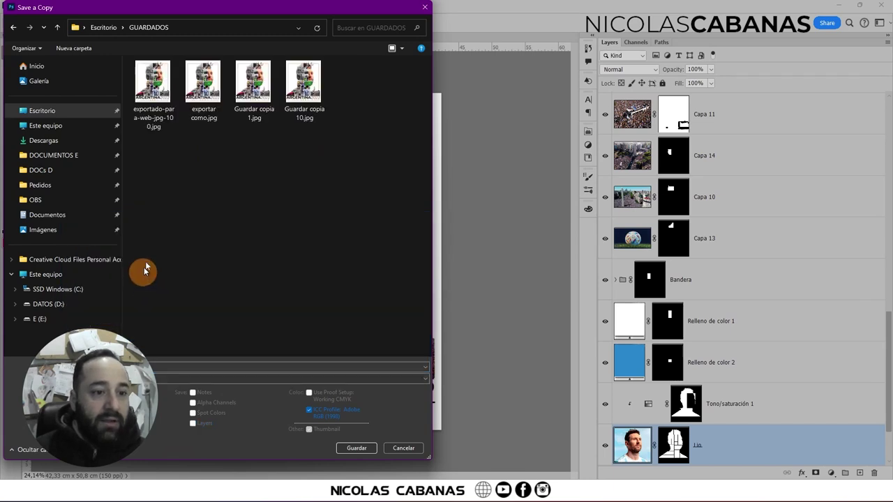
{"action": "left_click", "coordinate": [303, 87]}
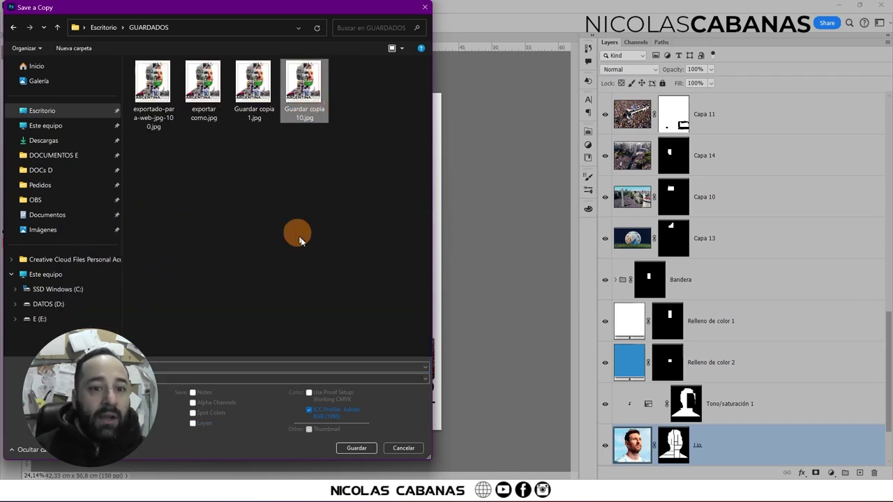
{"action": "left_click", "coordinate": [353, 448]}
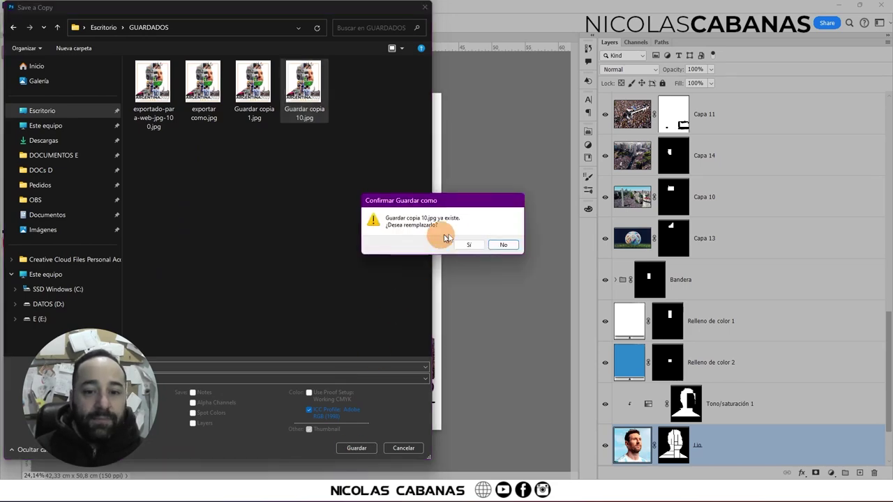
{"action": "left_click", "coordinate": [472, 244]}
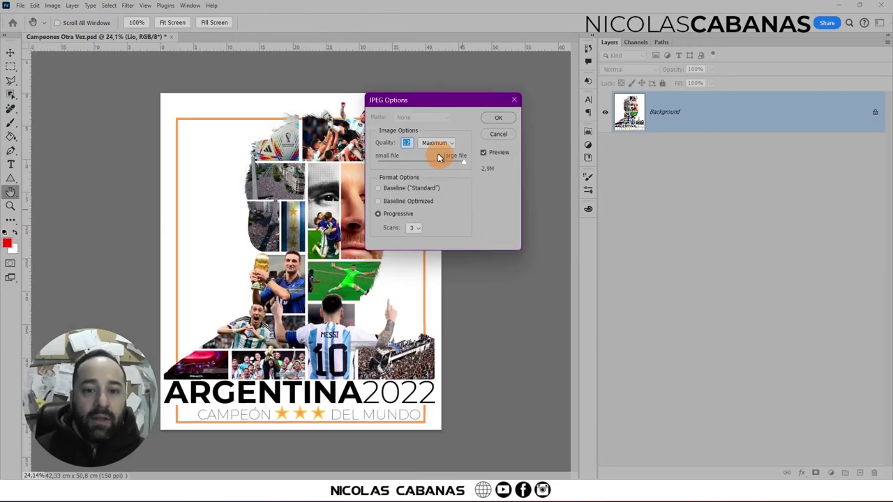
{"action": "mouse_move", "coordinate": [463, 161]}
{"action": "left_mouse_down"}
{"action": "mouse_move", "coordinate": [446, 165]}
{"action": "mouse_move", "coordinate": [463, 162]}
{"action": "left_mouse_up"}
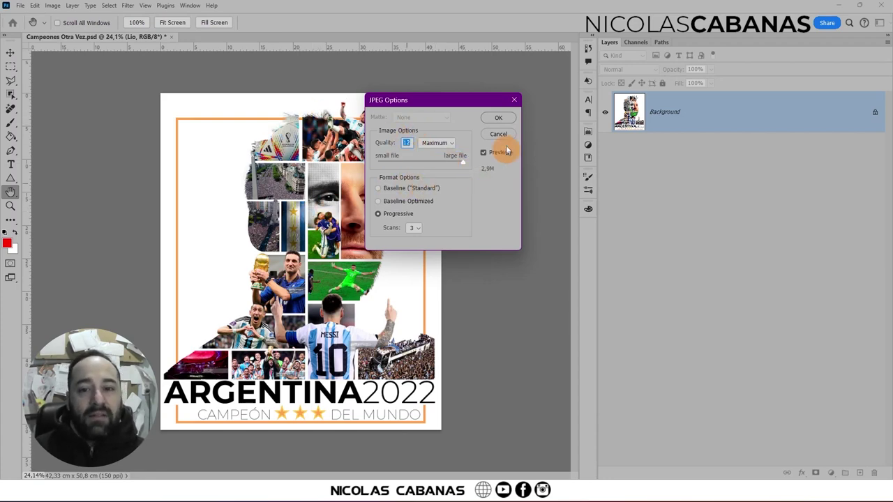
{"action": "left_click", "coordinate": [500, 119]}
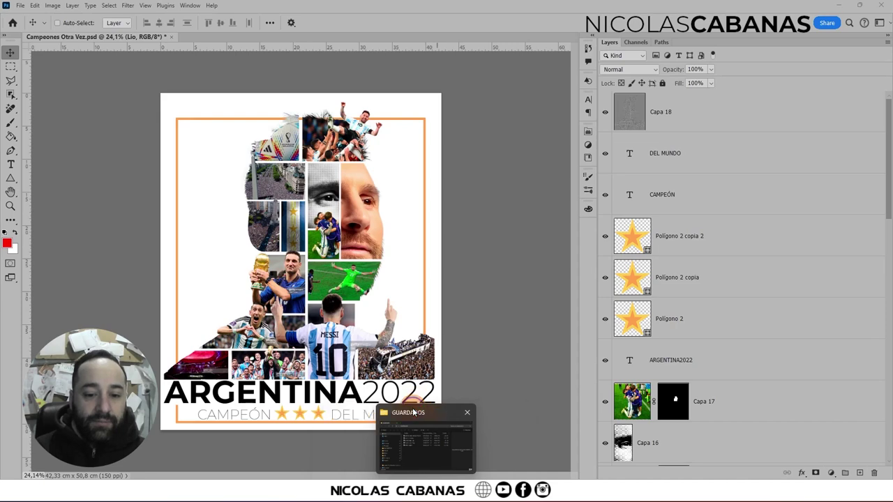
Drag Guardar copia 10.jpg from the GUARDADOS folder into Photoshop to open it.
{"action": "left_click", "coordinate": [469, 440]}
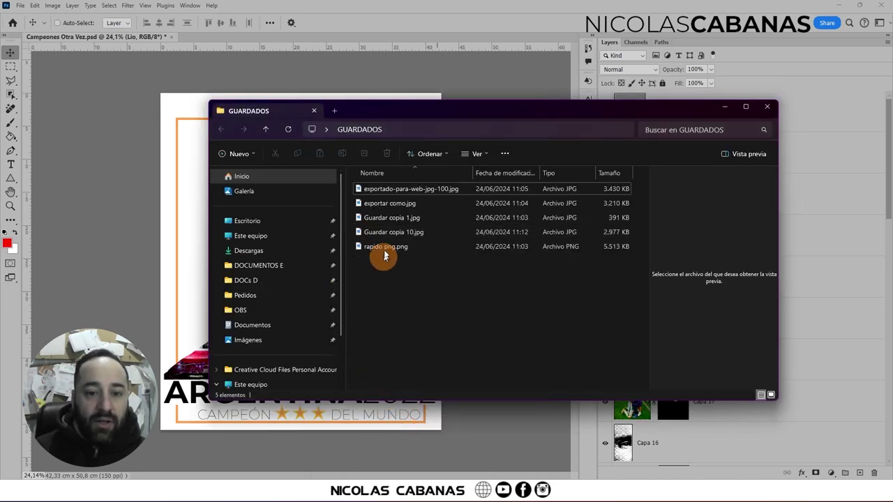
{"action": "left_click", "coordinate": [377, 232]}
{"action": "mouse_move", "coordinate": [370, 237]}
{"action": "left_mouse_down"}
{"action": "mouse_move", "coordinate": [414, 30]}
{"action": "mouse_move", "coordinate": [405, 21]}
{"action": "left_mouse_up"}
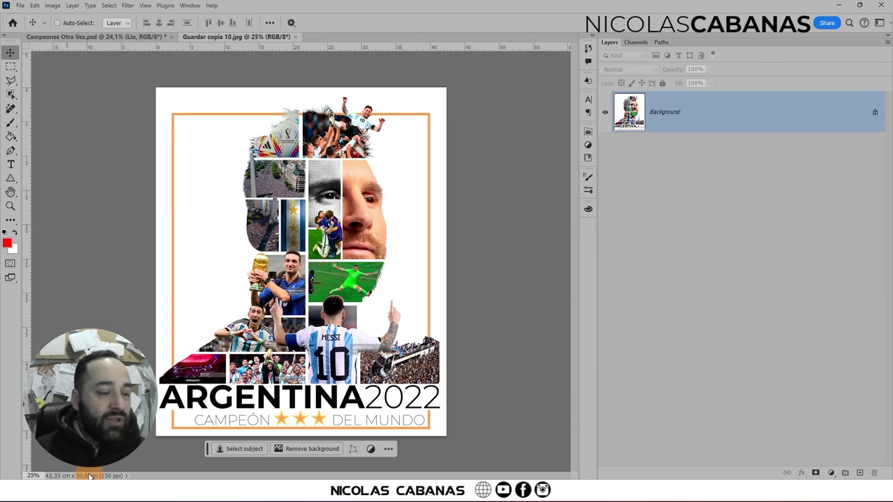
{"action": "left_click", "coordinate": [53, 6]}
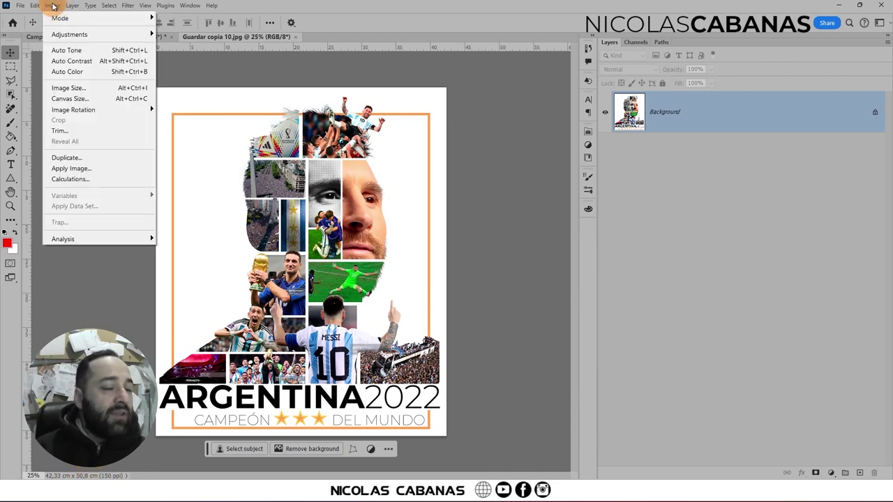
{"action": "left_click", "coordinate": [77, 88]}
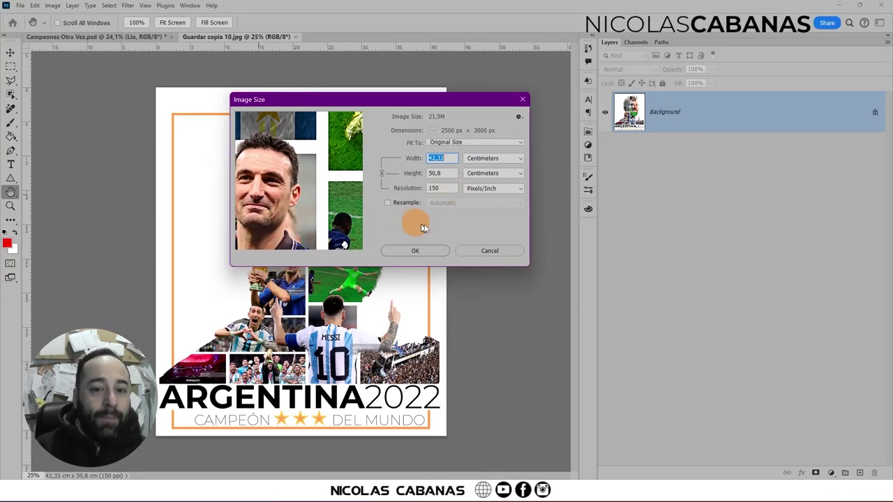
{"action": "left_click", "coordinate": [487, 253]}
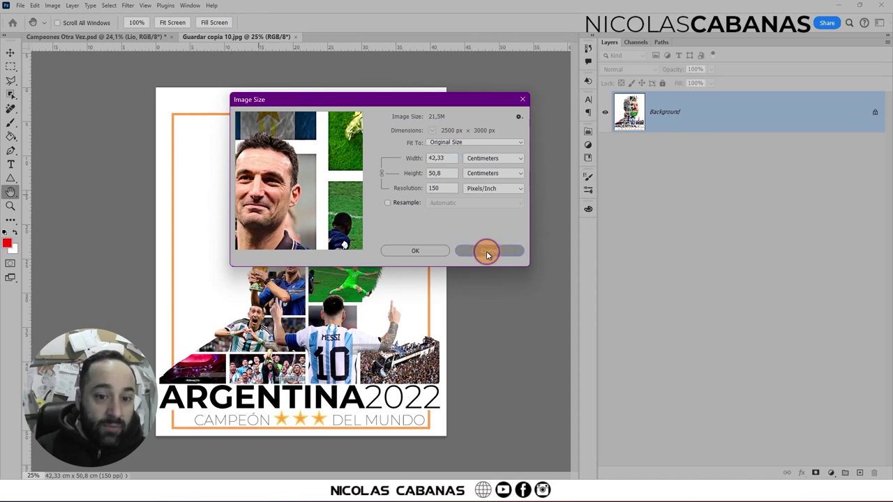
{"action": "left_click", "coordinate": [488, 253]}
{"action": "left_click", "coordinate": [24, 13]}
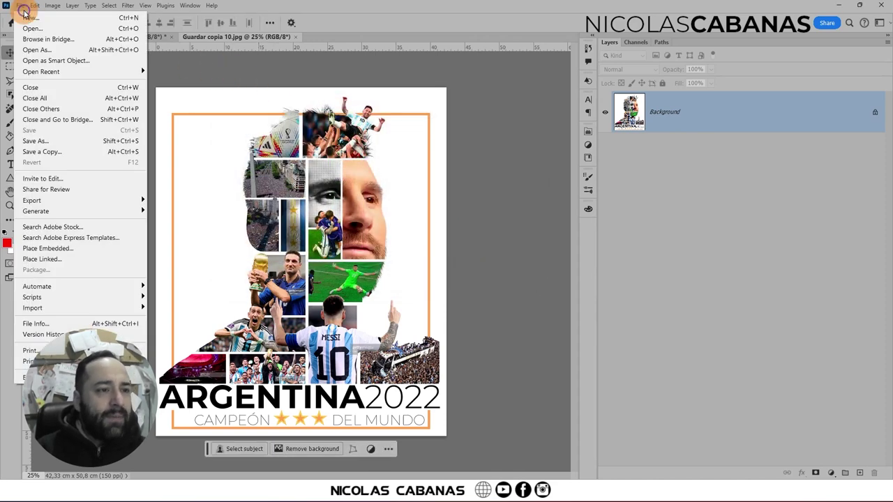
Overwrite Guardar copia 1.jpg with a quality-1 Low JPEG copy and drag it into Photoshop.
{"action": "left_click", "coordinate": [77, 151]}
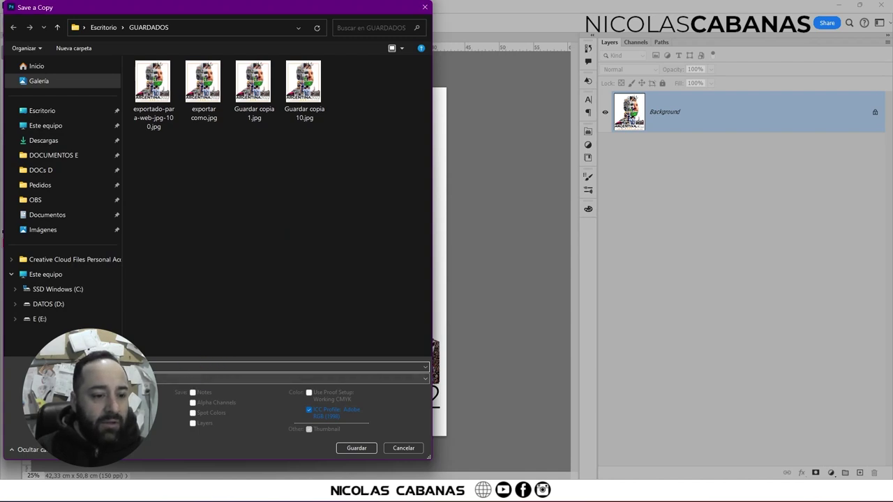
{"action": "left_click", "coordinate": [246, 124]}
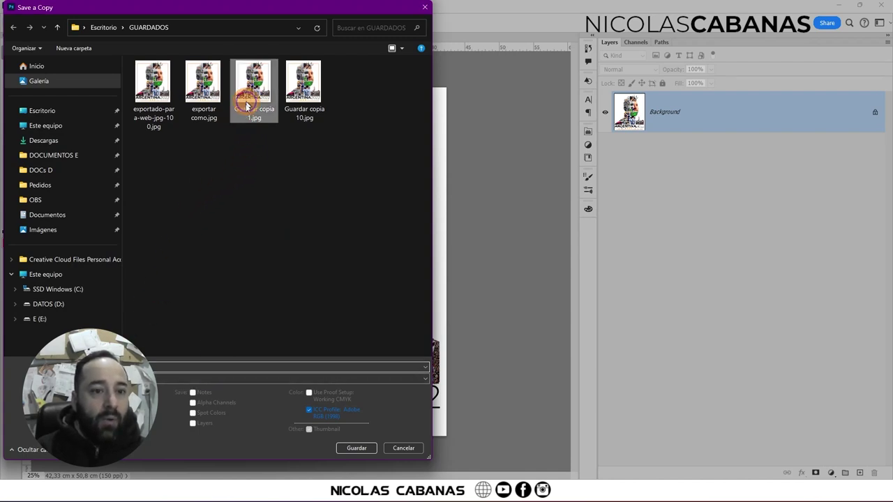
{"action": "left_click", "coordinate": [357, 448]}
{"action": "left_click", "coordinate": [467, 244]}
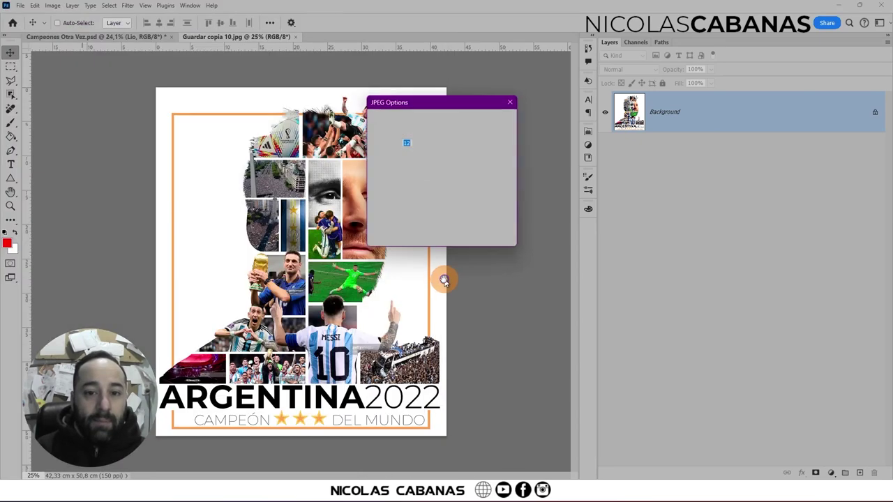
{"action": "left_click", "coordinate": [384, 162]}
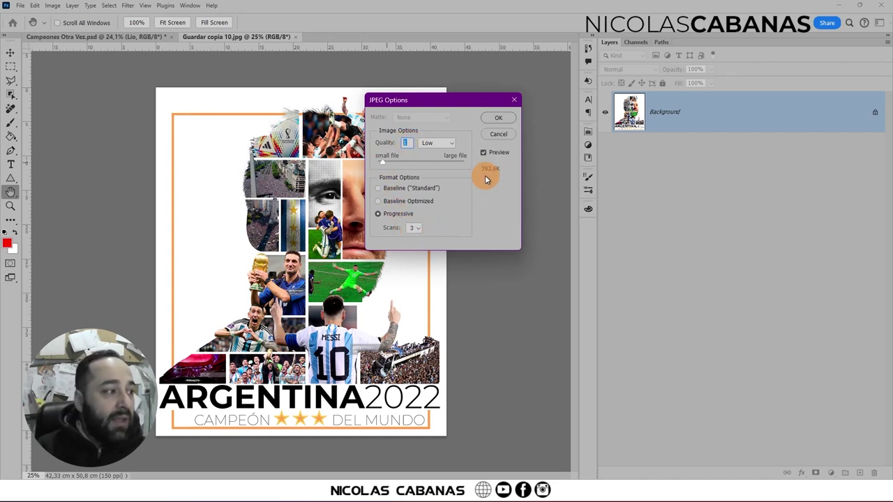
{"action": "left_click", "coordinate": [498, 117]}
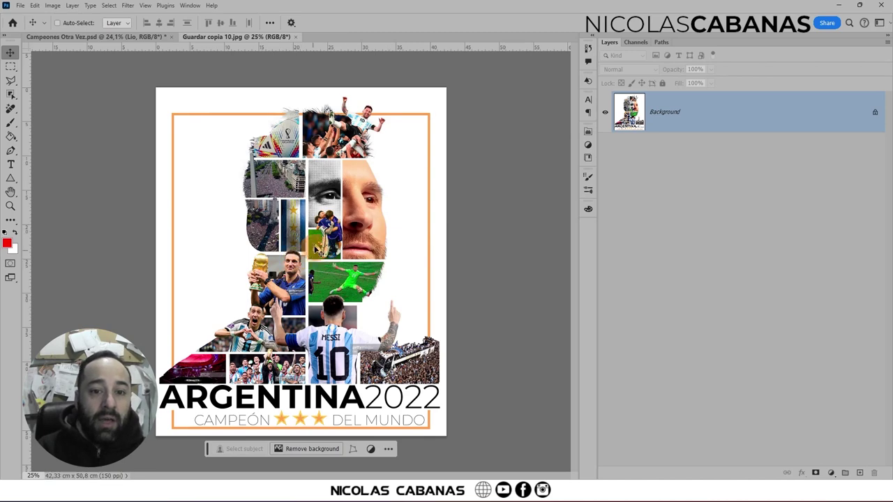
{"action": "left_click", "coordinate": [420, 495]}
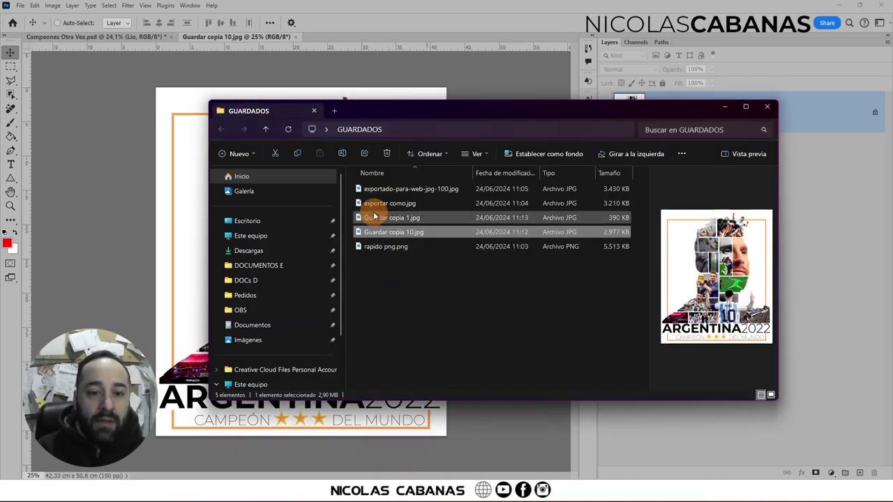
{"action": "left_click_drag", "start_coordinate": [384, 220], "coordinate": [422, 30]}
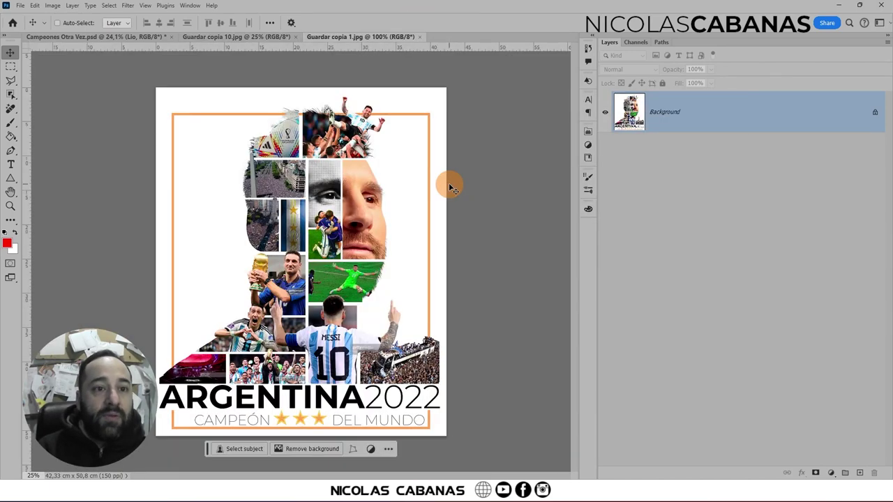
Arrange the two JPEG copies 2-up Vertical with a narrower panel dock, each zoomed to 100%.
{"action": "left_click", "coordinate": [185, 6]}
{"action": "mouse_move", "coordinate": [227, 17]}
{"action": "left_click", "coordinate": [399, 53]}
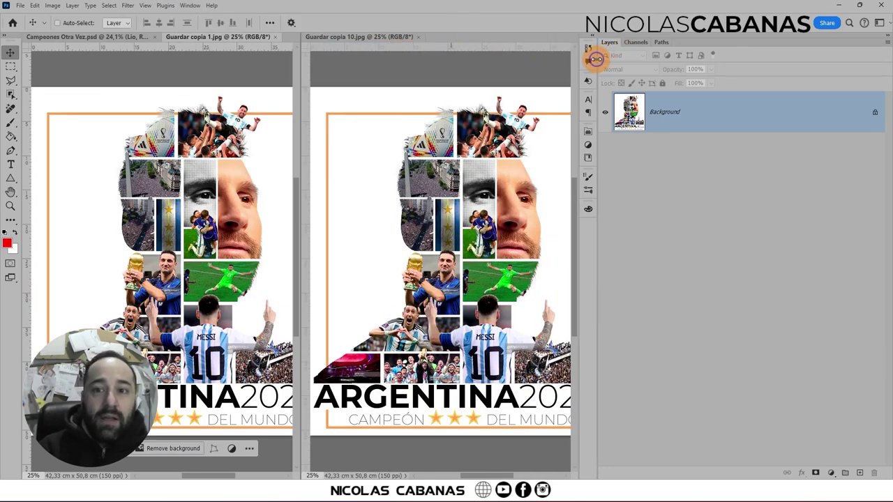
{"action": "left_click_drag", "start_coordinate": [595, 60], "coordinate": [701, 59]}
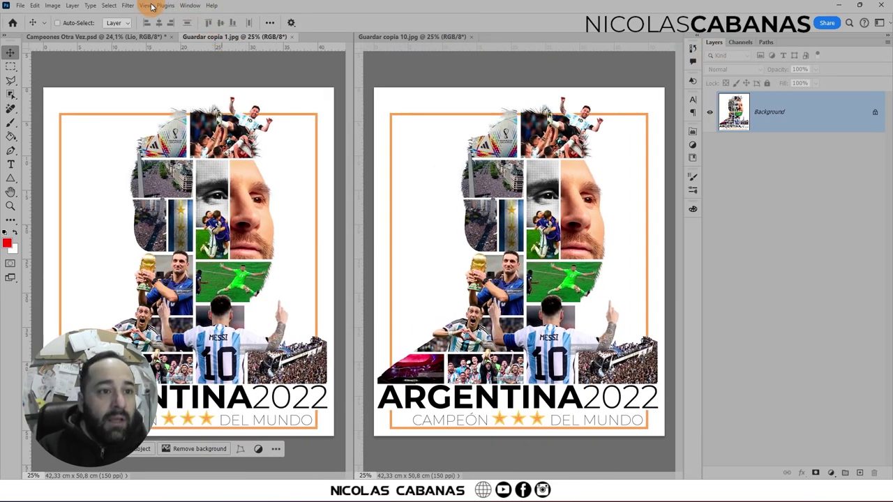
{"action": "left_click", "coordinate": [145, 6]}
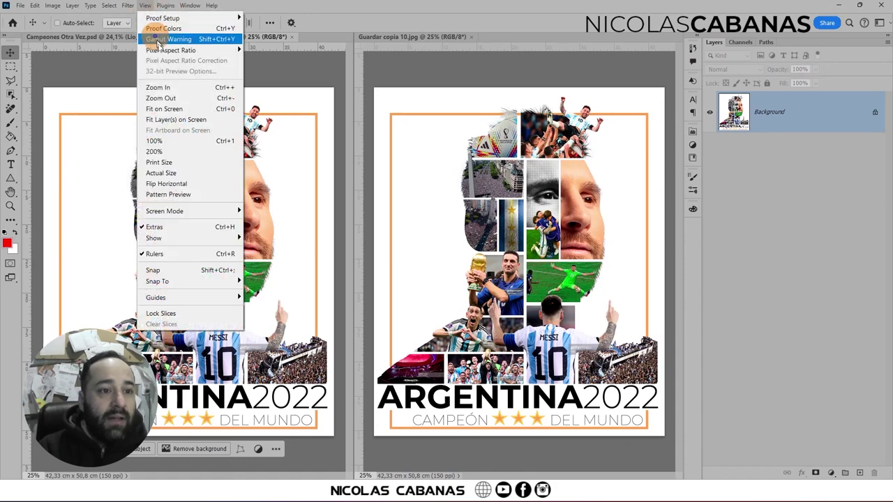
{"action": "left_click", "coordinate": [172, 123]}
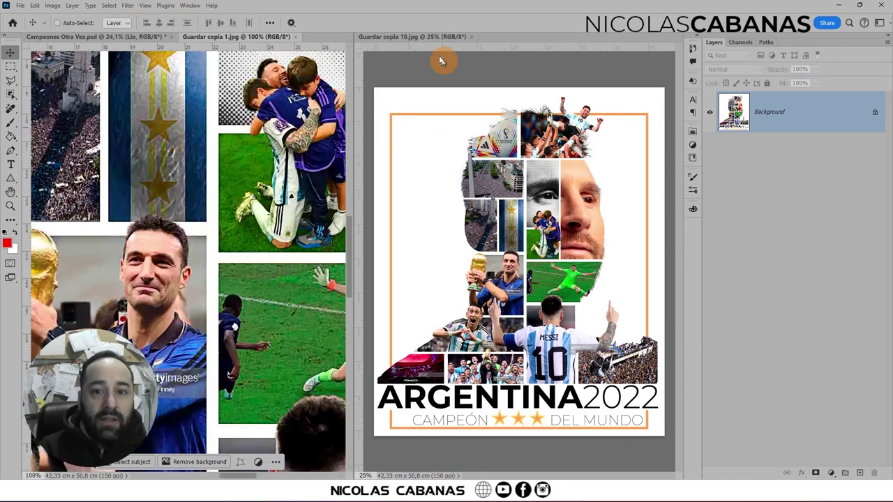
{"action": "left_click", "coordinate": [426, 40]}
{"action": "left_click", "coordinate": [145, 6]}
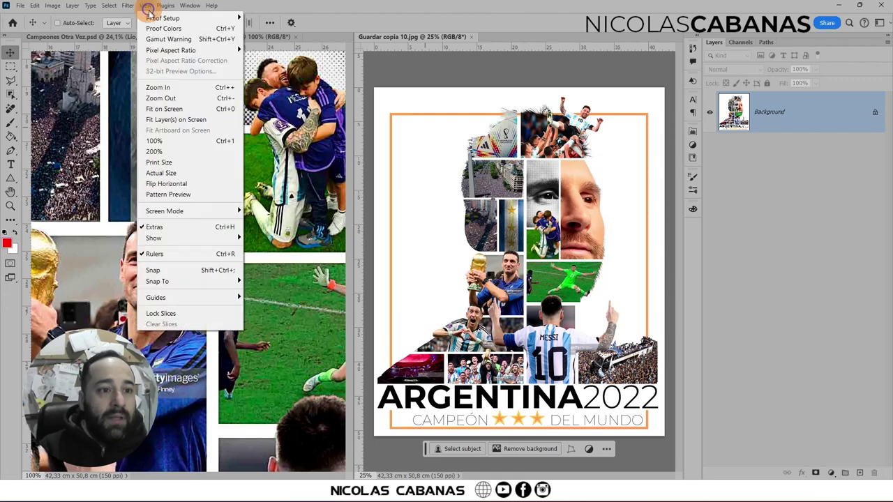
{"action": "left_click", "coordinate": [172, 140]}
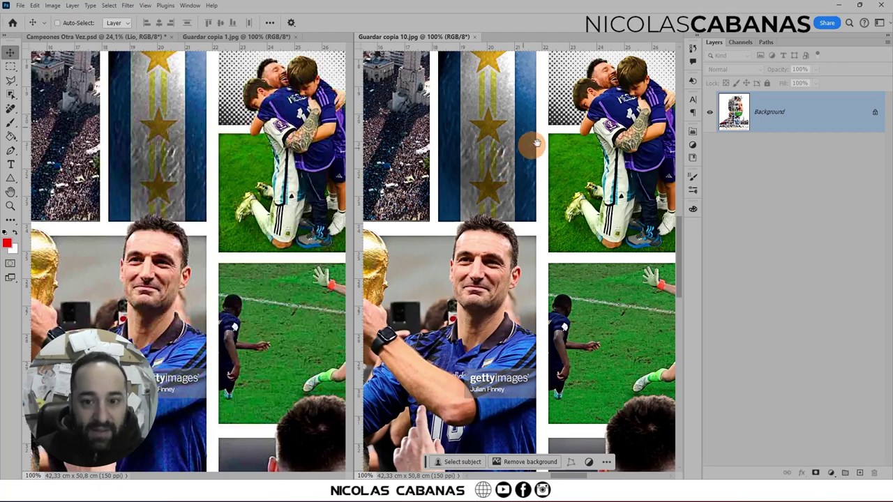
Pan both copies across the flag, face, goalkeeper, number 10 jersey and trophy photos to compare quality.
{"action": "mouse_move", "coordinate": [494, 177]}
{"action": "left_mouse_down"}
{"action": "mouse_move", "coordinate": [531, 201]}
{"action": "mouse_move", "coordinate": [414, 359]}
{"action": "left_mouse_up"}
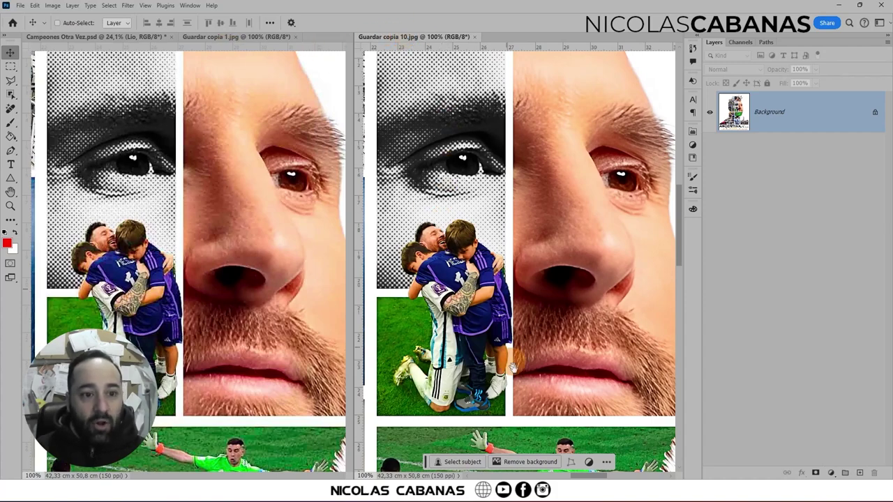
{"action": "left_click_drag", "start_coordinate": [528, 375], "coordinate": [551, 199]}
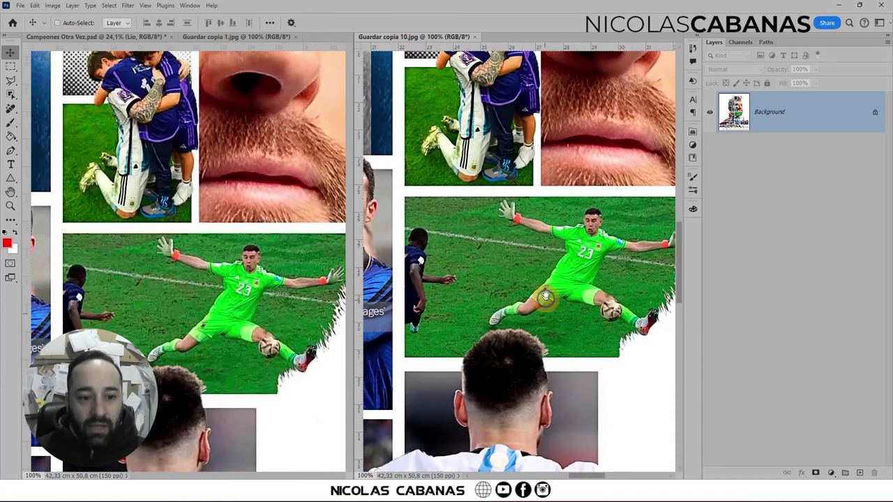
{"action": "left_click_drag", "start_coordinate": [531, 299], "coordinate": [549, 232]}
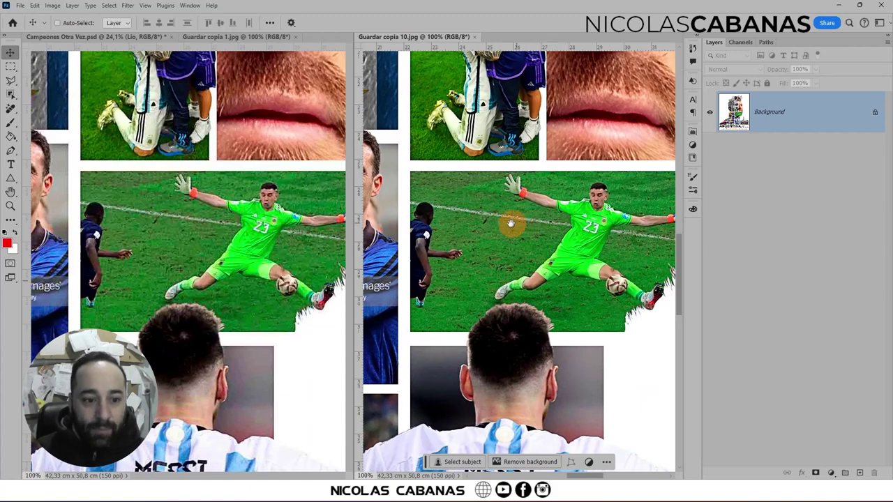
{"action": "left_click_drag", "start_coordinate": [471, 324], "coordinate": [453, 204]}
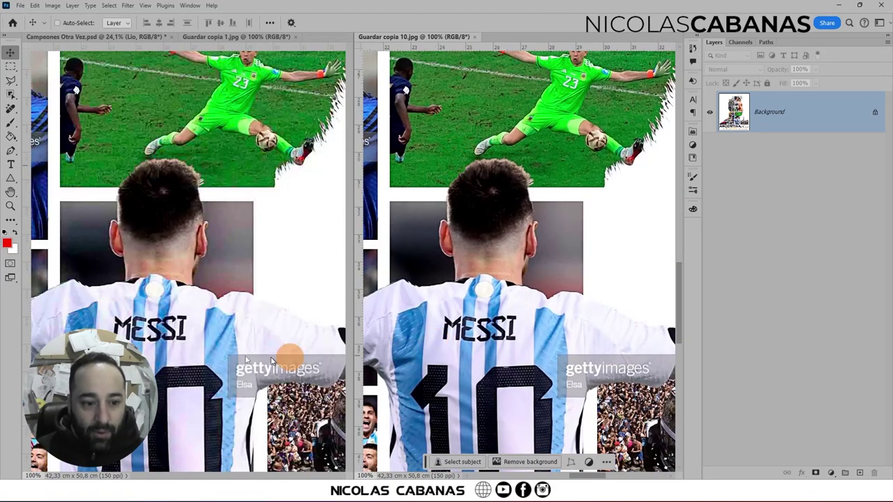
{"action": "left_click_drag", "start_coordinate": [419, 241], "coordinate": [456, 363]}
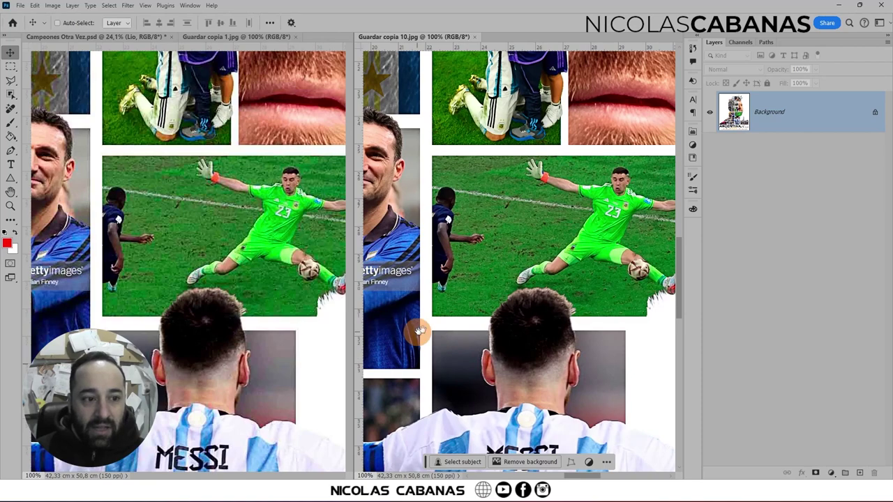
{"action": "left_click_drag", "start_coordinate": [416, 333], "coordinate": [622, 326]}
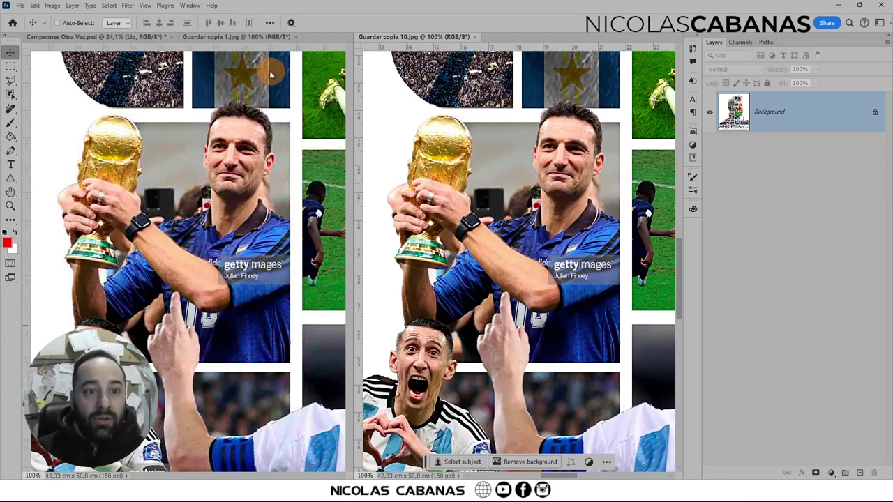
{"action": "left_click", "coordinate": [236, 37]}
{"action": "left_click", "coordinate": [190, 6]}
{"action": "mouse_move", "coordinate": [258, 17]}
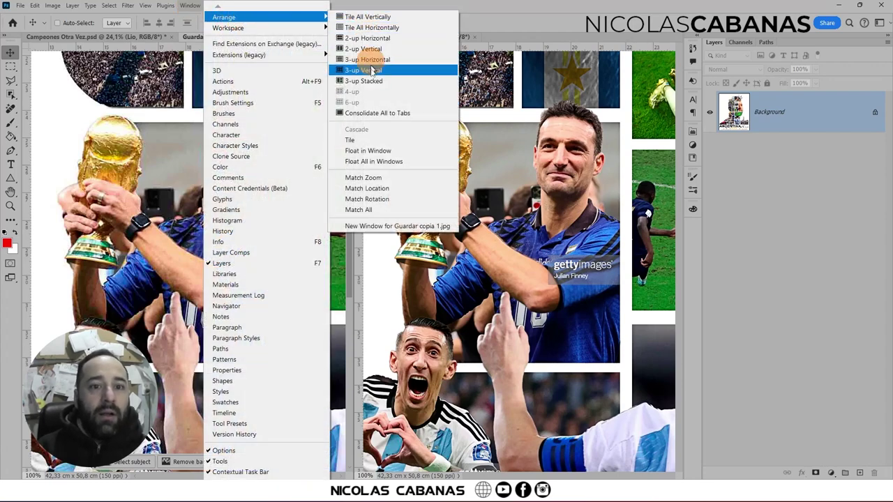
Consolidate documents into tabs, confirm Guardar copia 1.jpg is 2500 × 3000 px at 150 ppi, return to Campeones Otra Vez.psd.
{"action": "left_click", "coordinate": [377, 113]}
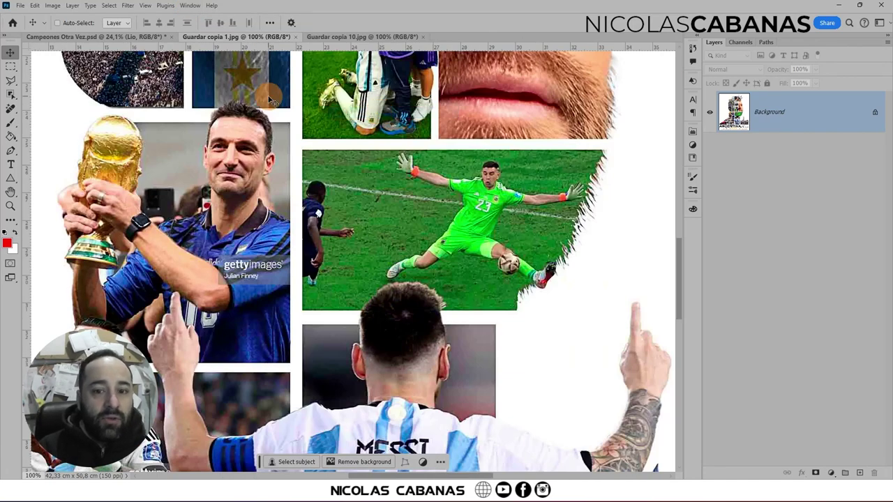
{"action": "left_click", "coordinate": [55, 5]}
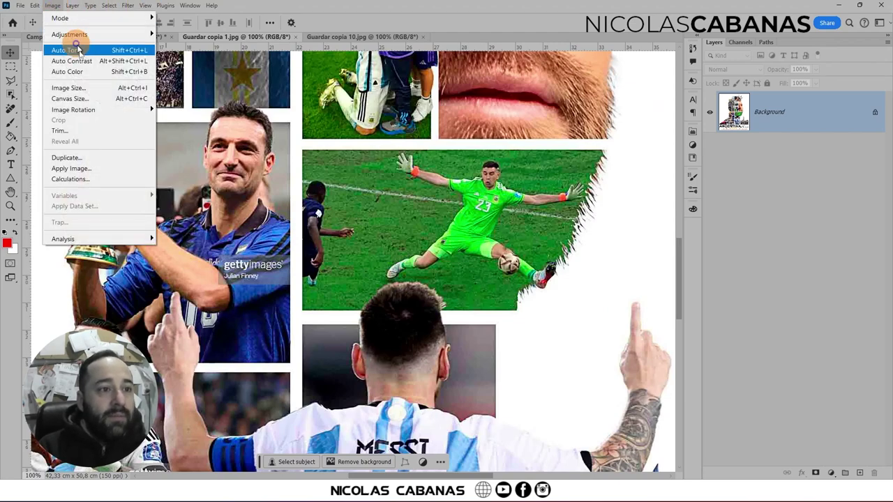
{"action": "left_click", "coordinate": [86, 86]}
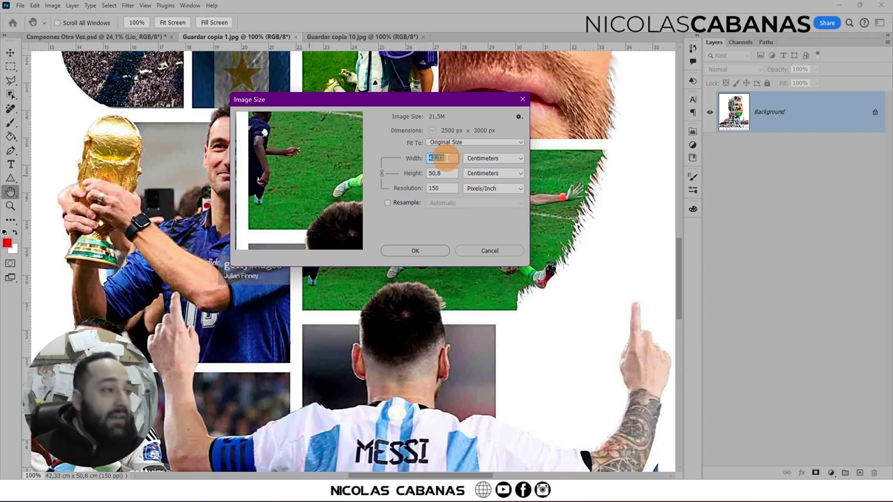
{"action": "left_click", "coordinate": [482, 251]}
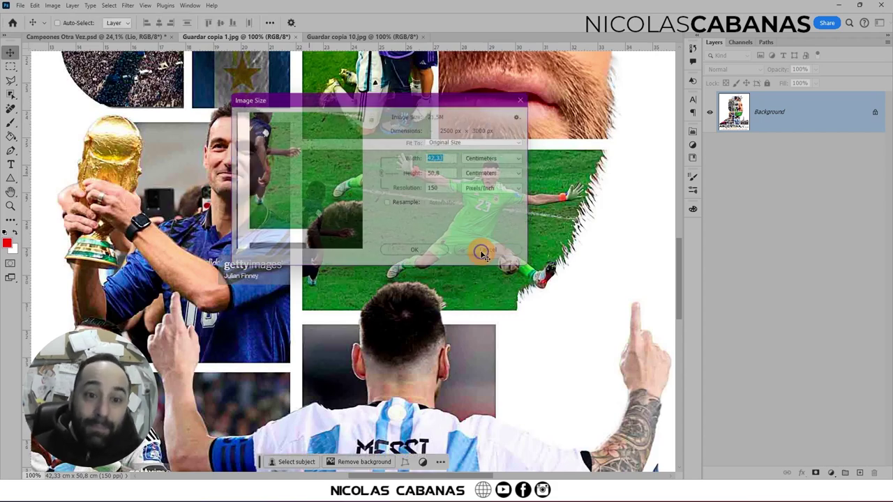
{"action": "left_click", "coordinate": [322, 39]}
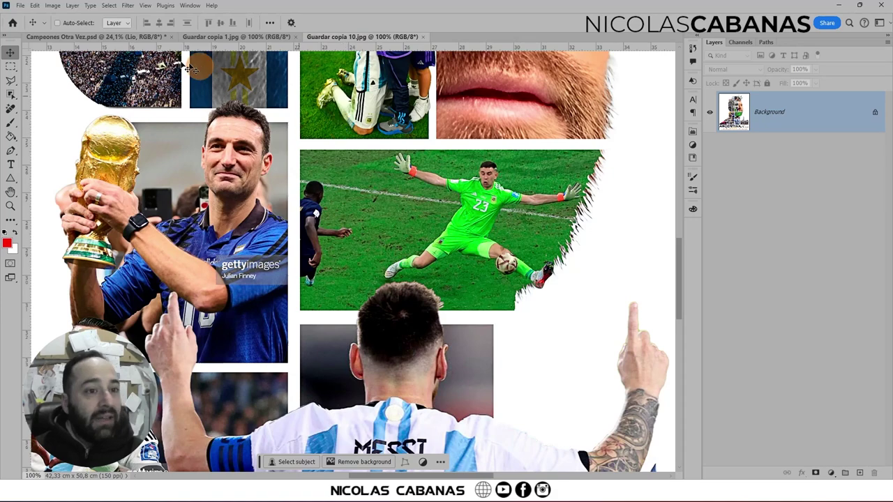
{"action": "left_click", "coordinate": [123, 37]}
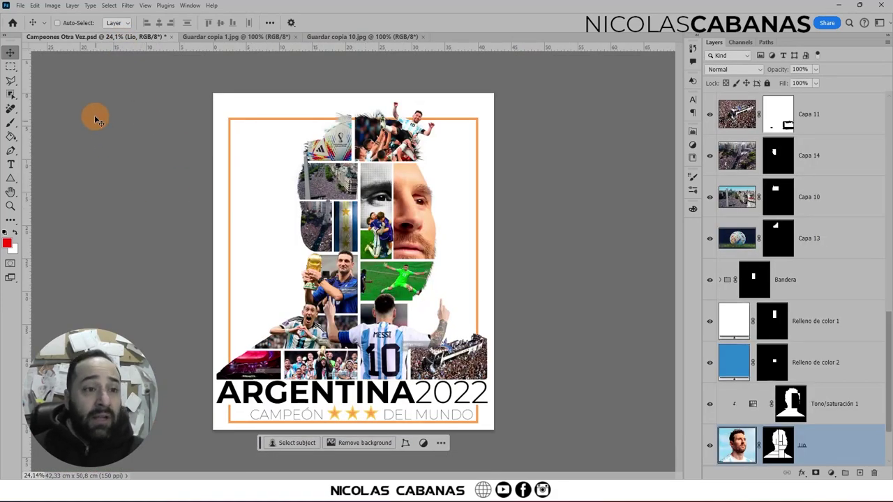
Bring up the File menu to reach the poster's Export submenu.
{"action": "left_click", "coordinate": [20, 6]}
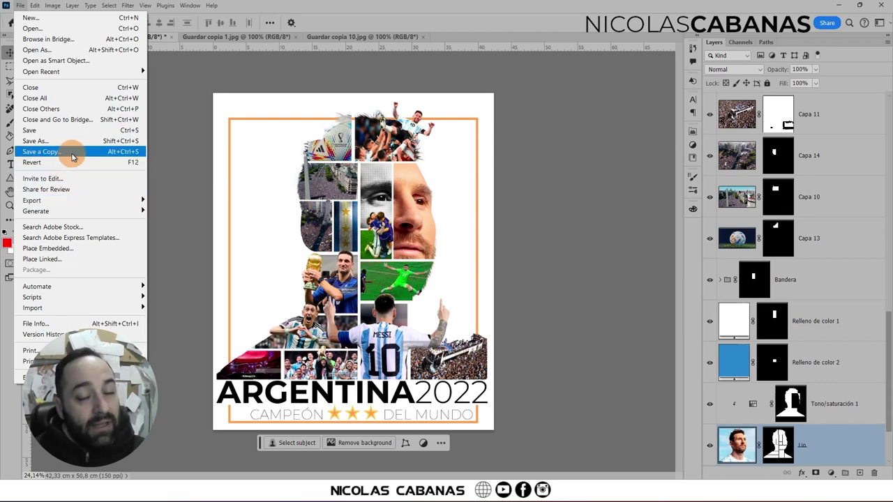
{"action": "mouse_move", "coordinate": [77, 200]}
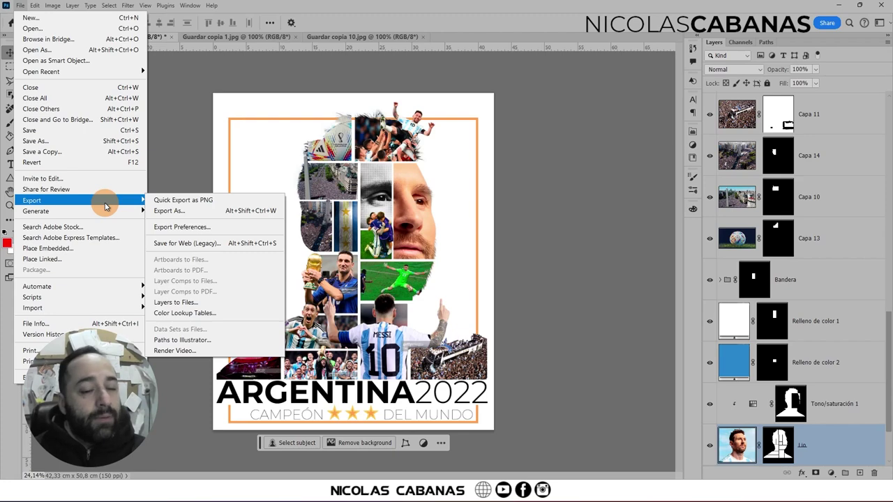
Quick-export the poster as PNG replacing rapido png.png, then select it in the GUARDADOS folder.
{"action": "left_click", "coordinate": [222, 203]}
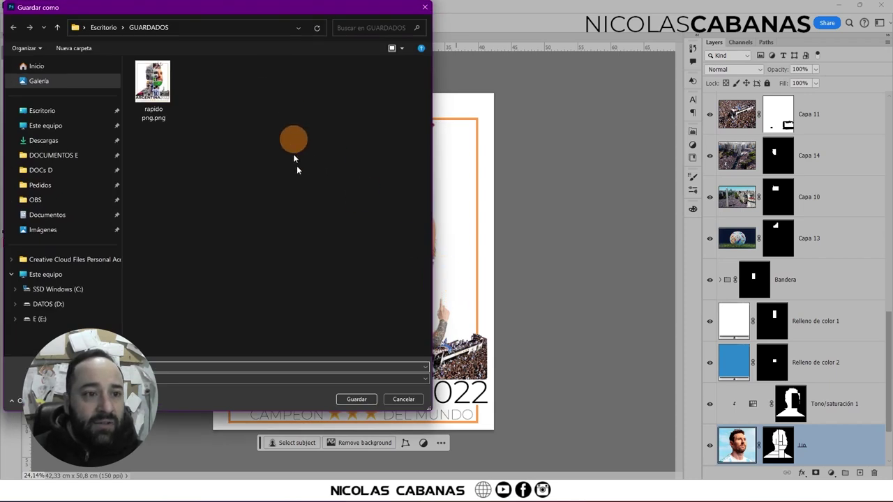
{"action": "left_click", "coordinate": [157, 89]}
{"action": "left_click", "coordinate": [370, 400]}
{"action": "left_click", "coordinate": [469, 245]}
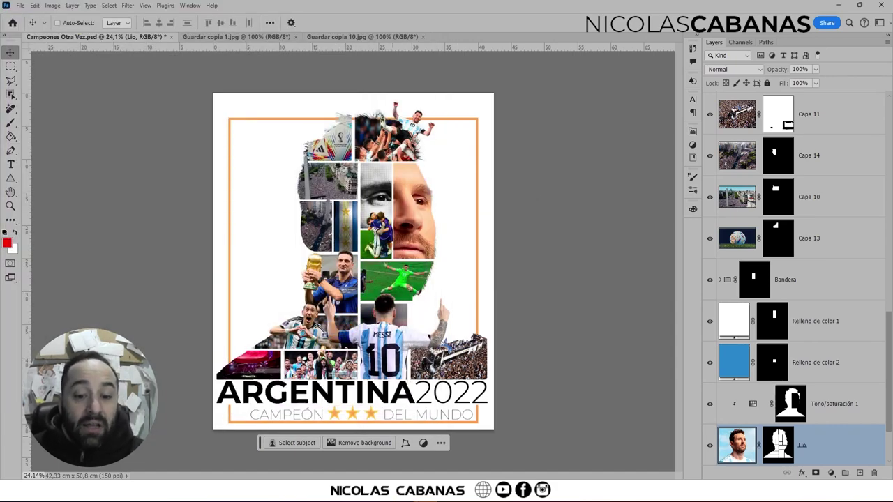
{"action": "left_click", "coordinate": [401, 498]}
{"action": "left_click", "coordinate": [390, 247]}
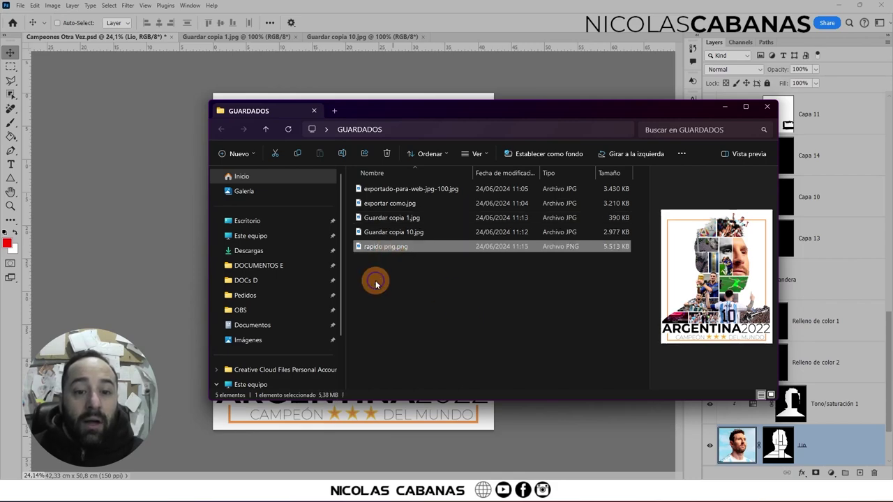
Drag rapido png.png into Photoshop and view it at 100%.
{"action": "left_click_drag", "start_coordinate": [373, 252], "coordinate": [447, 28]}
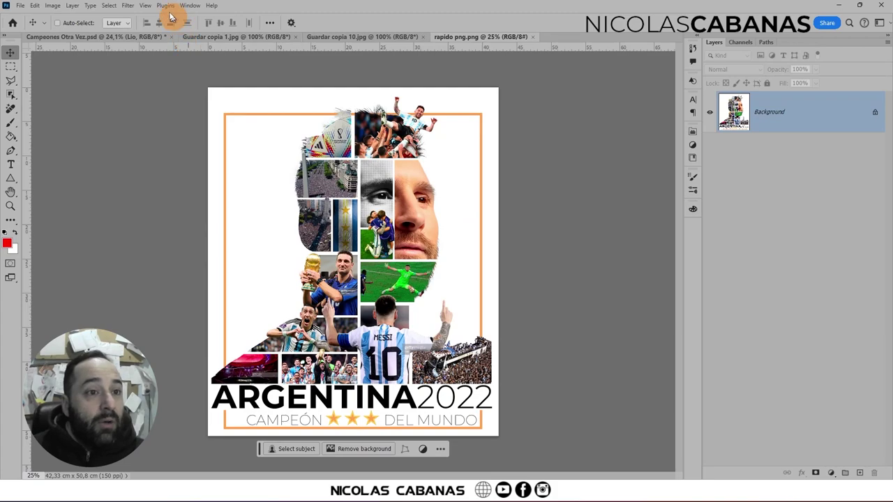
{"action": "left_click", "coordinate": [145, 5]}
{"action": "left_click", "coordinate": [174, 140]}
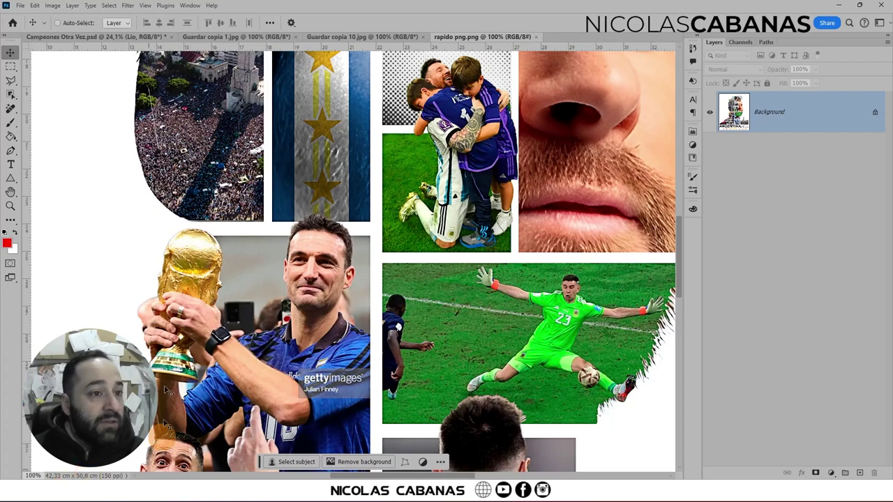
Confirm in Image Size the PNG is 2500 × 3000 px at 150 ppi, then return to Campeones Otra Vez.psd.
{"action": "left_click", "coordinate": [59, 5]}
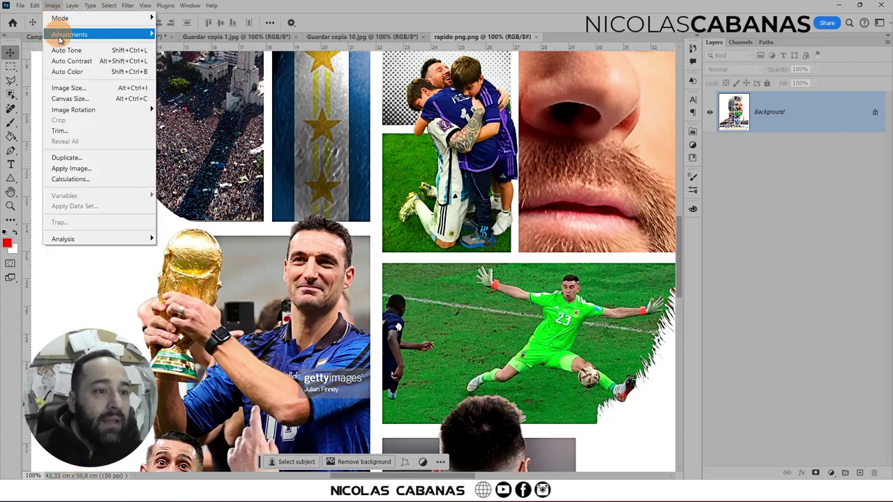
{"action": "left_click", "coordinate": [70, 88]}
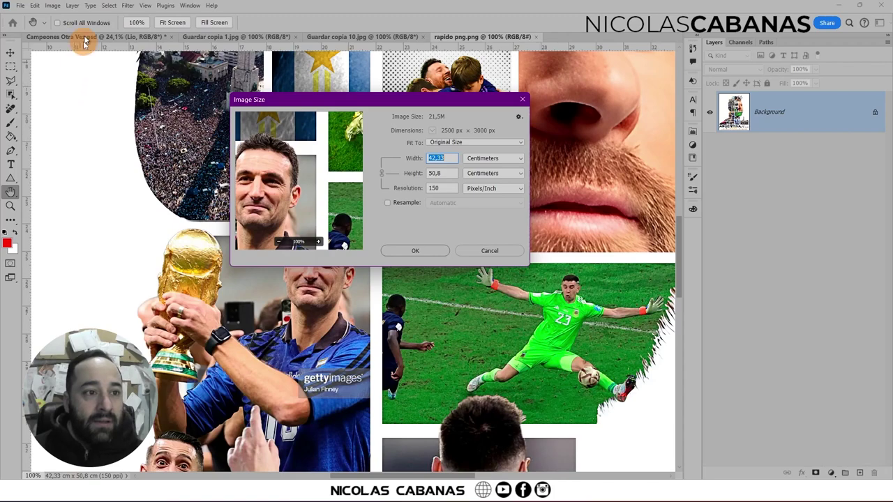
{"action": "left_click_drag", "start_coordinate": [415, 102], "coordinate": [468, 95]}
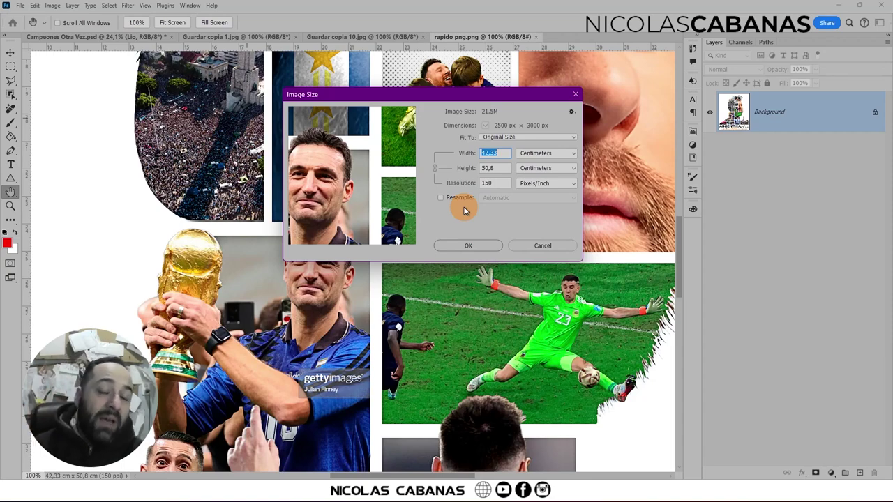
{"action": "left_click", "coordinate": [542, 246]}
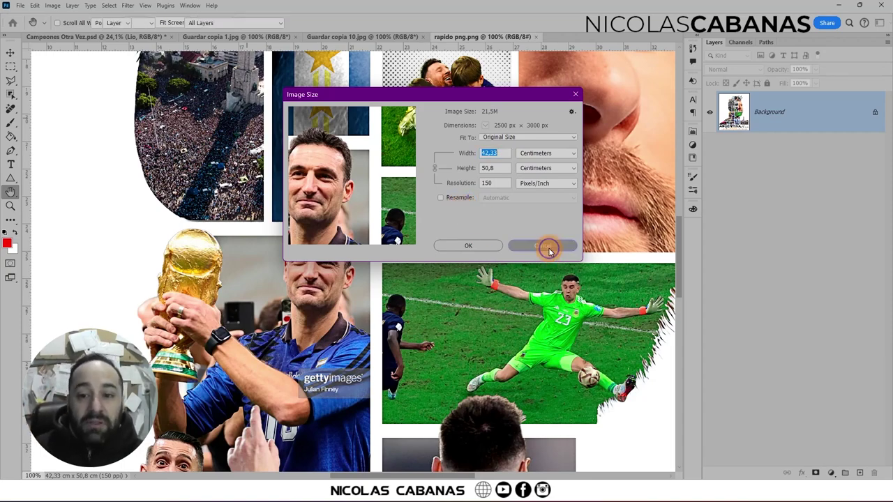
{"action": "left_click", "coordinate": [104, 39]}
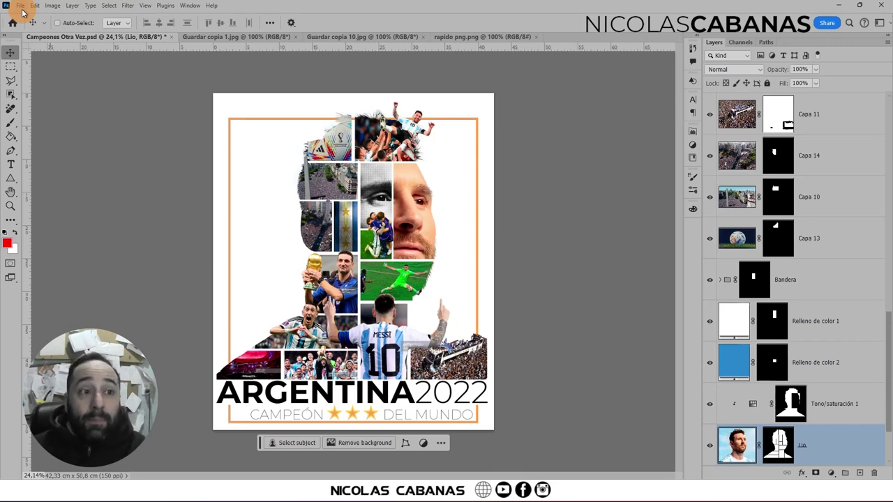
Set up Export As for the poster as JPG at quality 7, 2500 × 3000 px.
{"action": "left_click", "coordinate": [21, 5]}
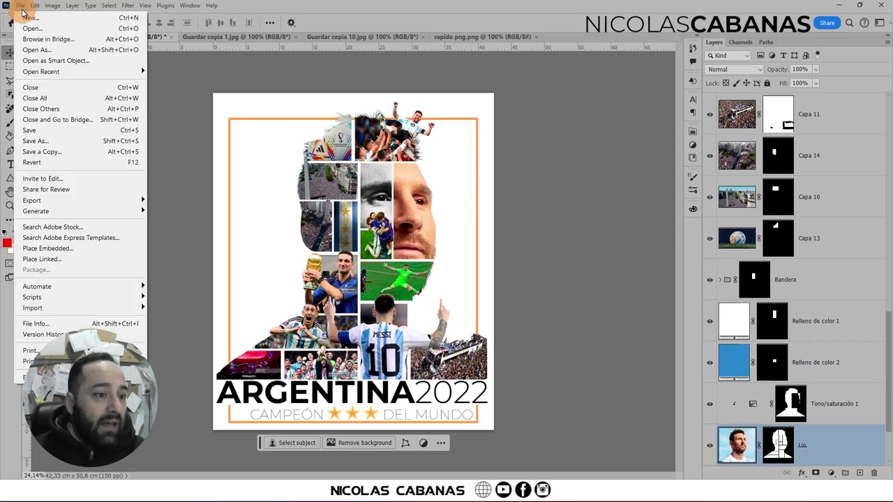
{"action": "left_click", "coordinate": [59, 201]}
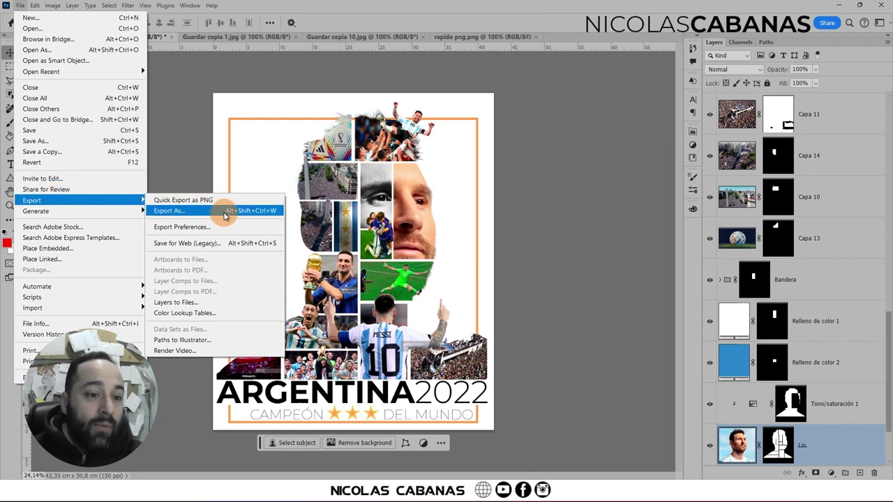
{"action": "left_click", "coordinate": [224, 216]}
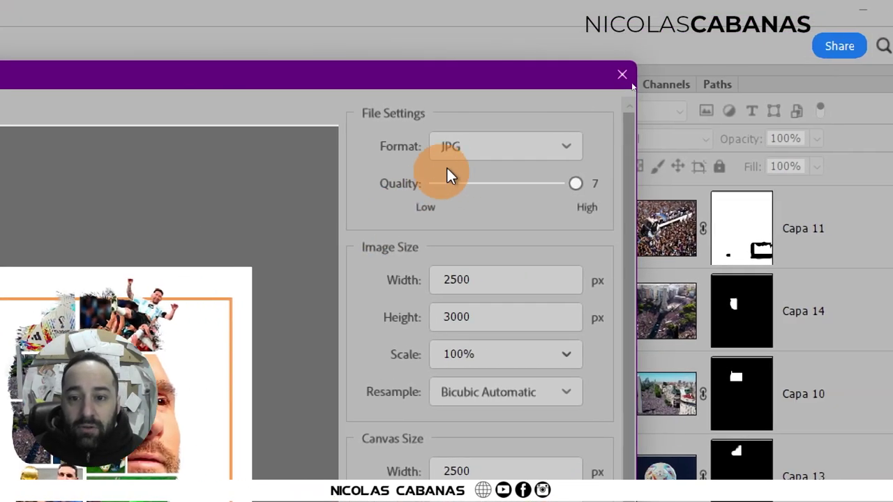
{"action": "left_click", "coordinate": [447, 152]}
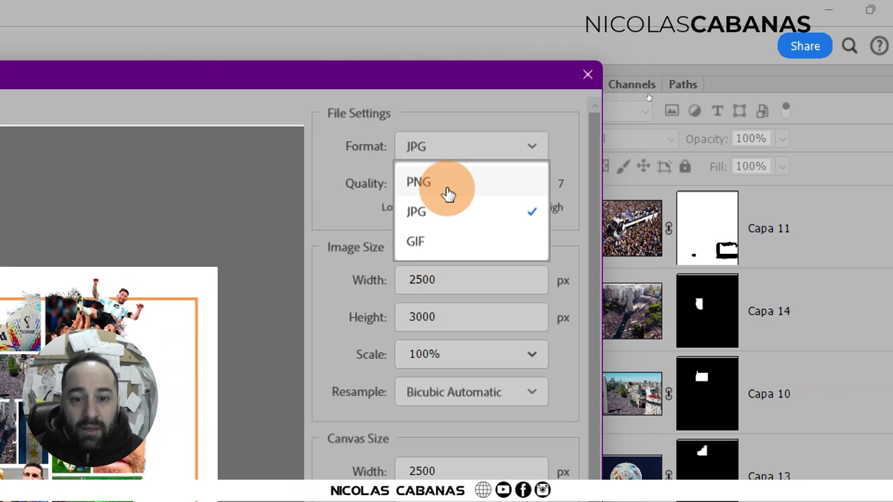
{"action": "left_click", "coordinate": [447, 183]}
{"action": "left_click", "coordinate": [447, 154]}
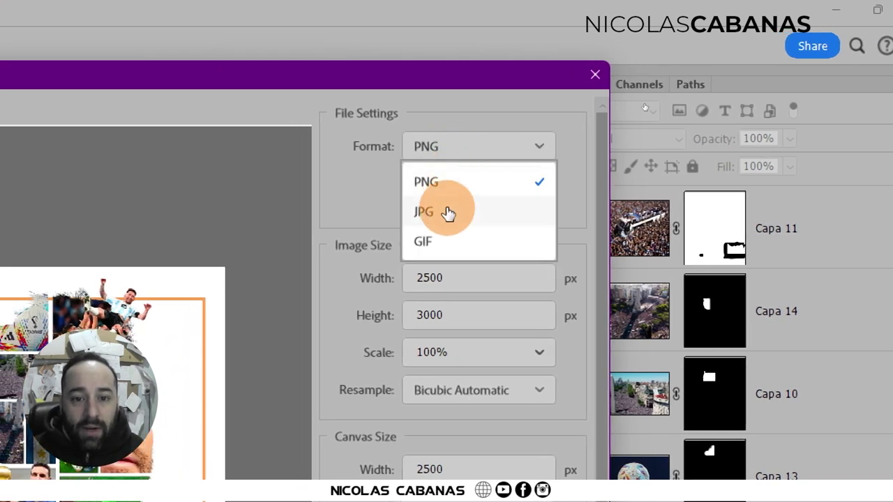
{"action": "left_click", "coordinate": [448, 213]}
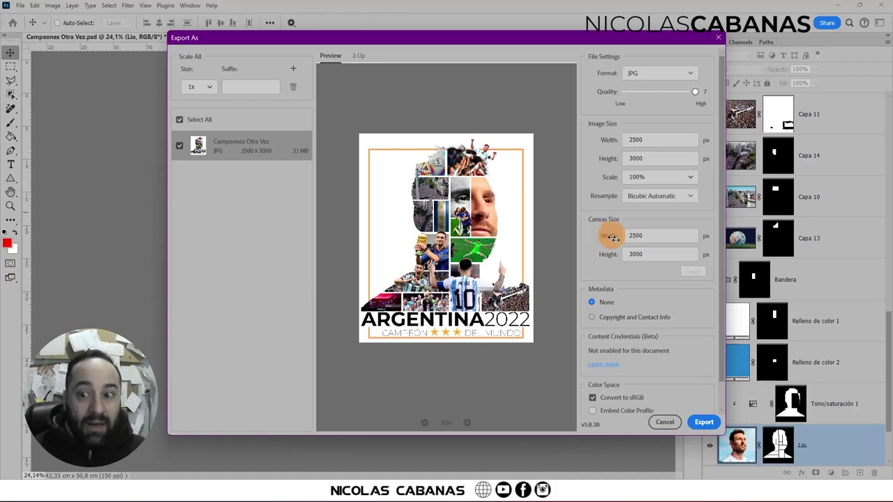
{"action": "scroll", "coordinate": [717, 377], "scroll_direction": "down", "scroll_amount": 2}
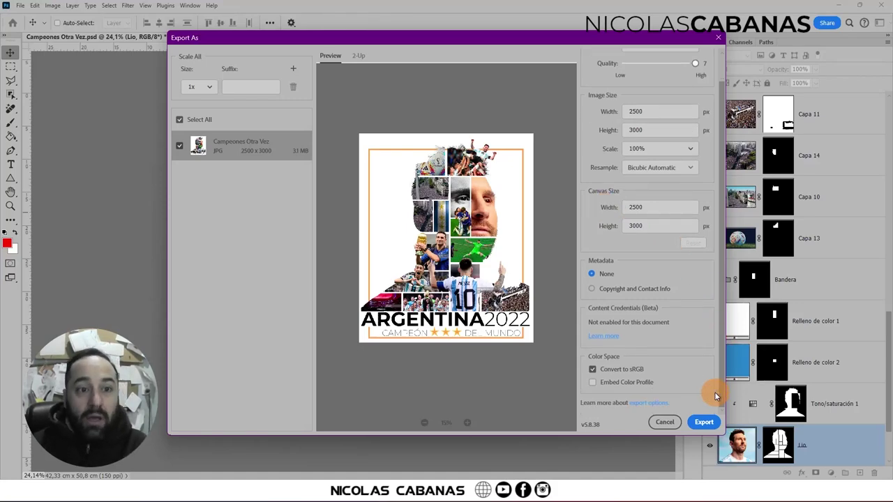
Export over exportar como.jpg in GUARDADOS, confirming the file replacement.
{"action": "left_click", "coordinate": [700, 425]}
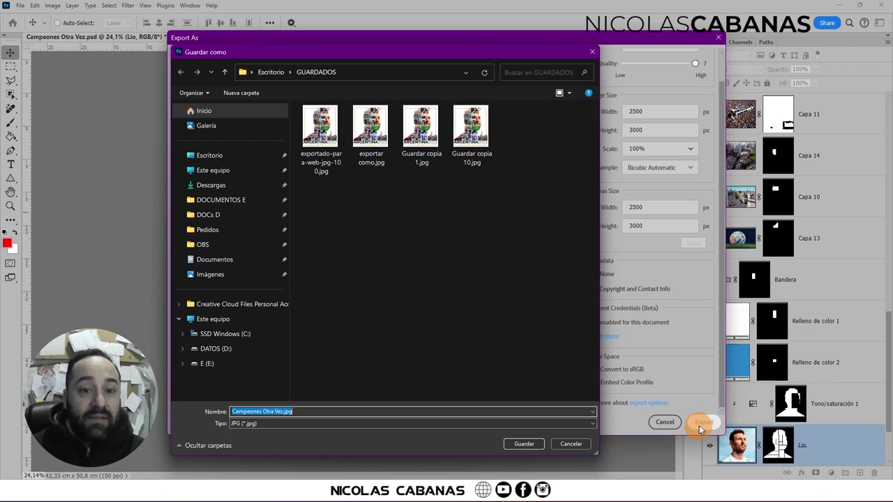
{"action": "left_click", "coordinate": [245, 424]}
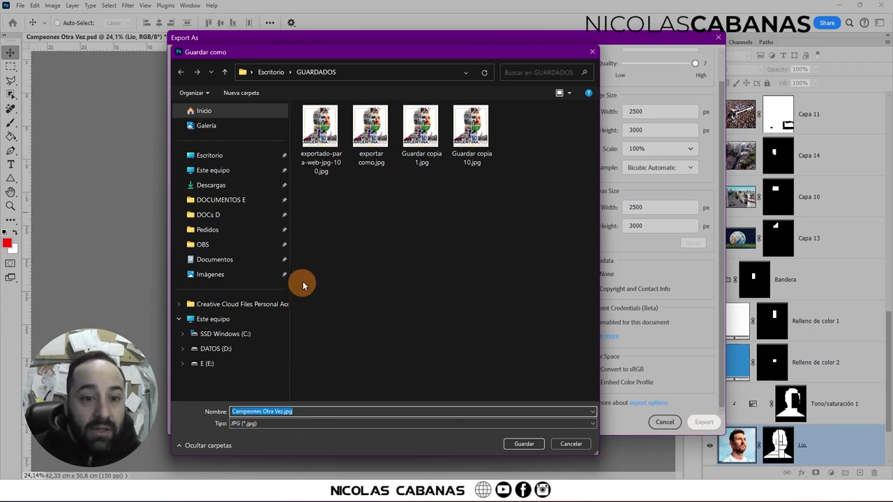
{"action": "left_click", "coordinate": [362, 153]}
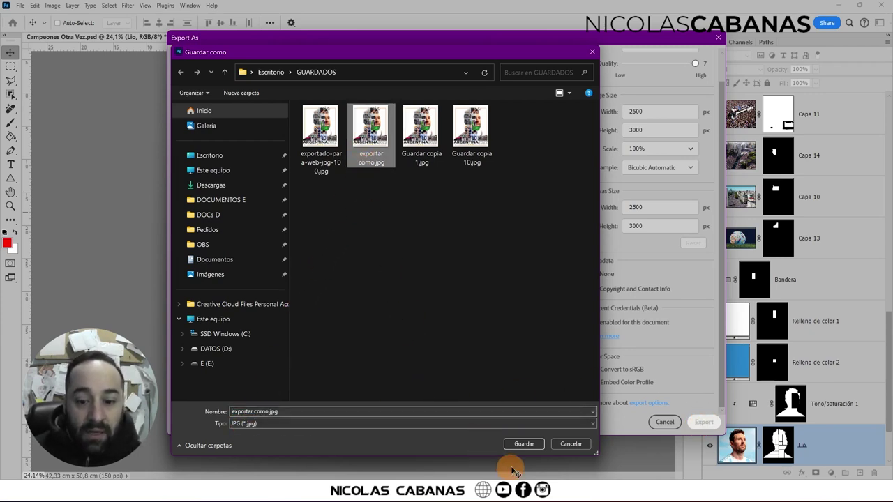
{"action": "left_click", "coordinate": [524, 444]}
{"action": "left_click", "coordinate": [469, 245]}
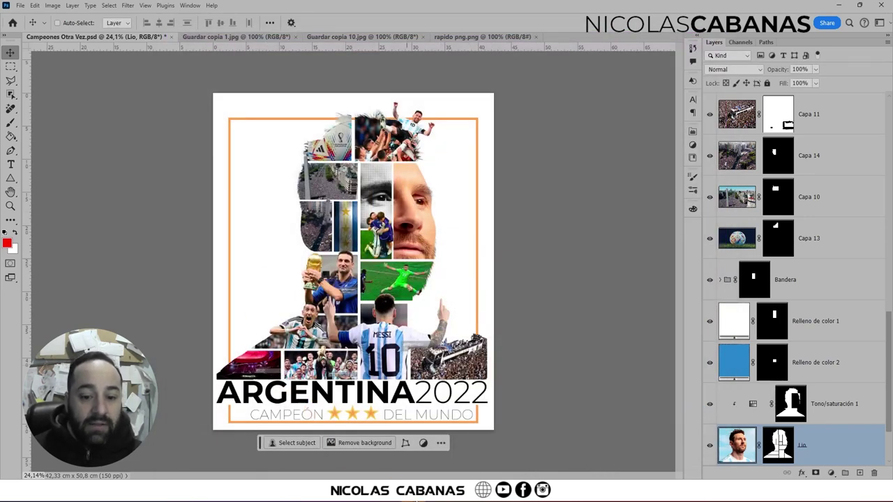
Open exportar como.jpg from GUARDADOS in Photoshop and view it at 100%.
{"action": "left_click", "coordinate": [412, 500]}
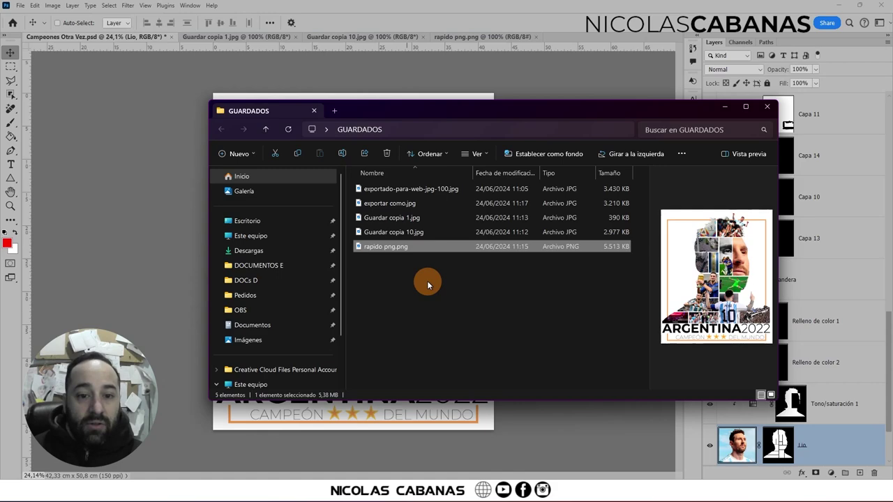
{"action": "left_click", "coordinate": [405, 207]}
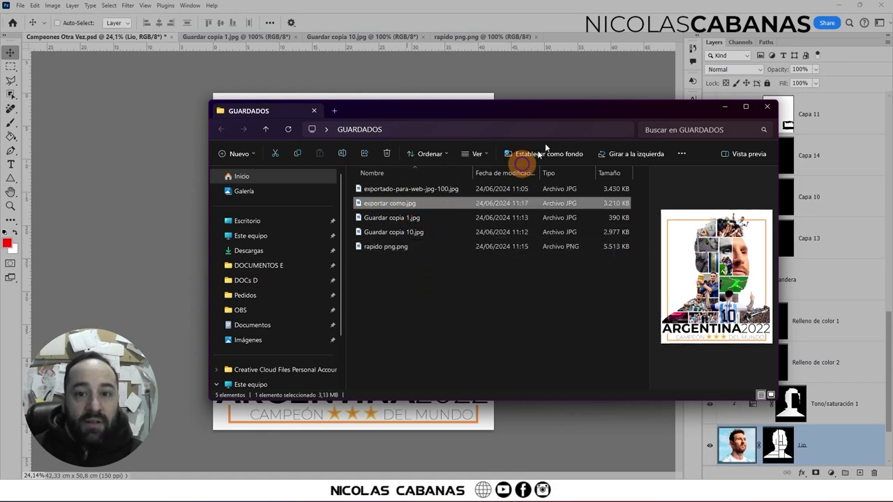
{"action": "left_click", "coordinate": [594, 16]}
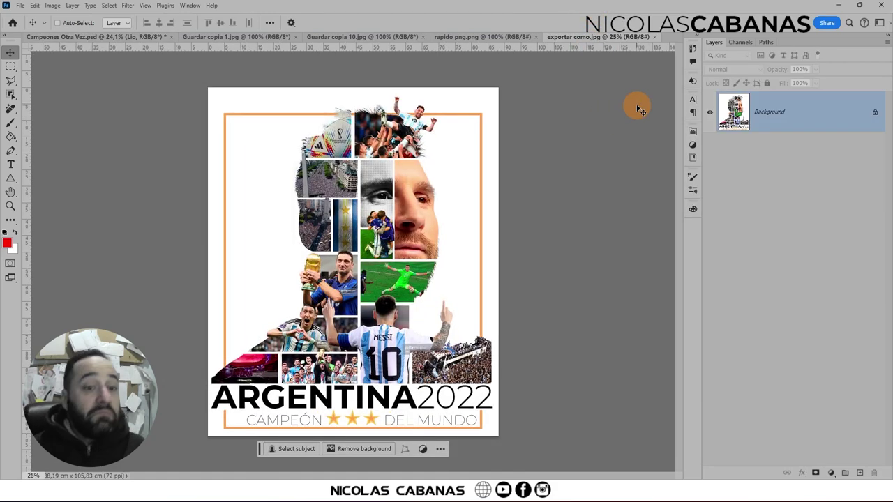
{"action": "left_click", "coordinate": [143, 6]}
{"action": "left_click", "coordinate": [160, 139]}
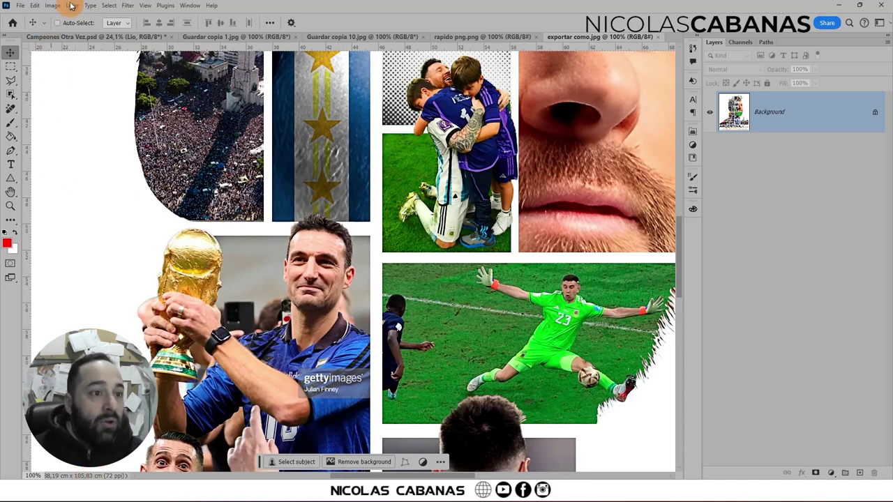
Check its Image Size (2500 × 3000 px, 72 ppi), then return to Campeones Otra Vez.psd.
{"action": "left_click", "coordinate": [52, 6]}
{"action": "left_click", "coordinate": [75, 87]}
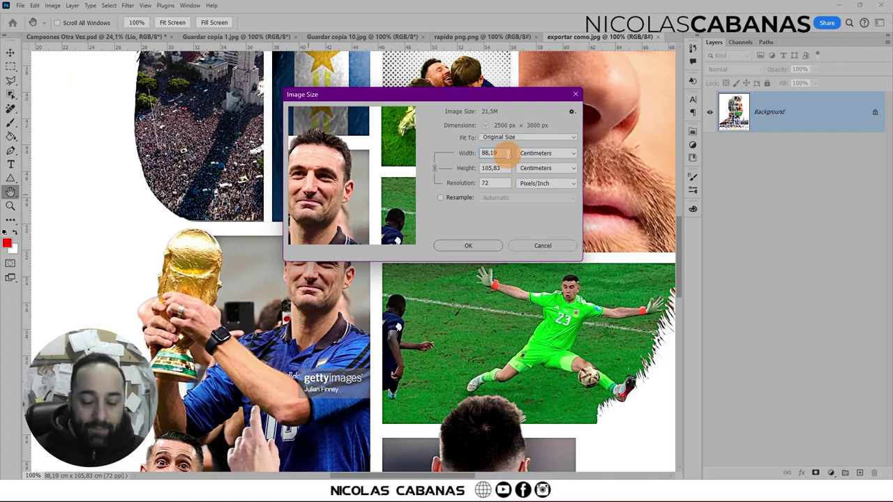
{"action": "left_click", "coordinate": [508, 153]}
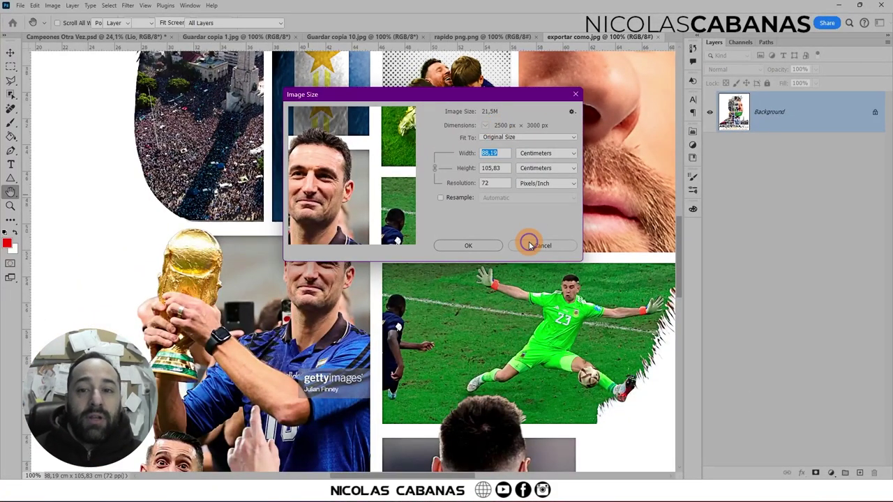
{"action": "left_click", "coordinate": [529, 244]}
{"action": "left_click", "coordinate": [55, 36]}
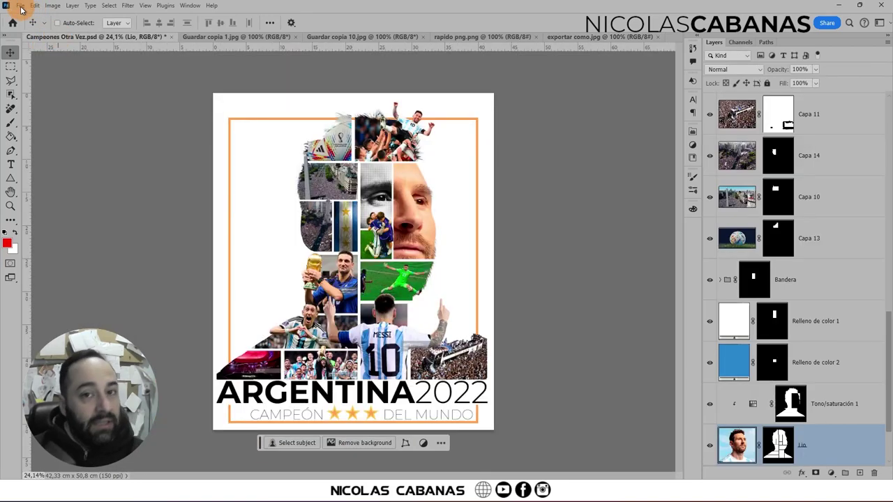
{"action": "left_click", "coordinate": [21, 5]}
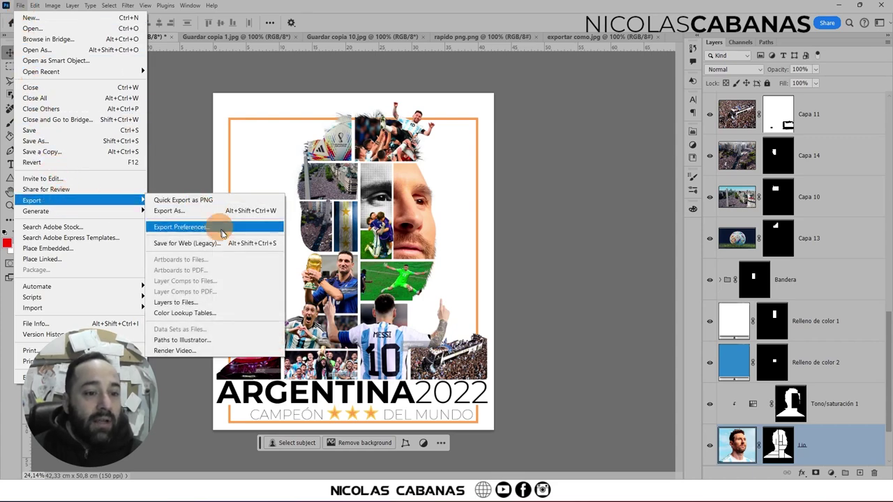
{"action": "mouse_move", "coordinate": [32, 200]}
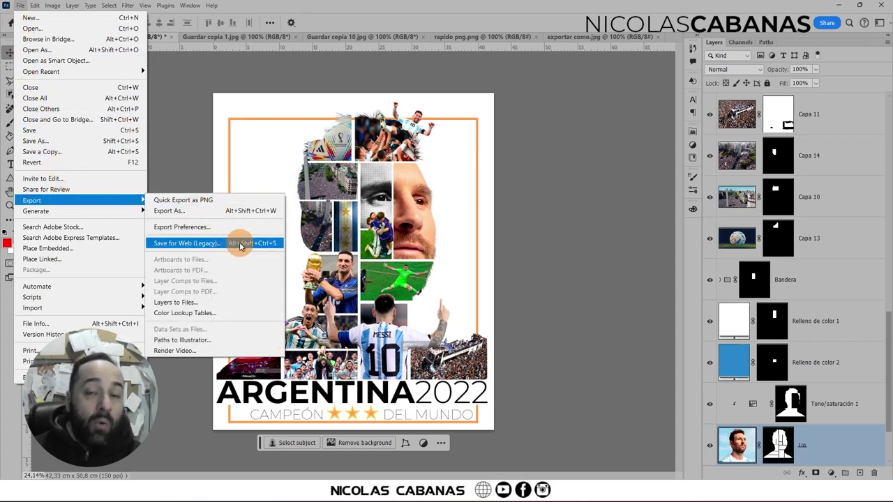
In Save for Web (Legacy), fit the preview, keep JPEG quality 100, and proceed to save.
{"action": "left_click", "coordinate": [240, 246]}
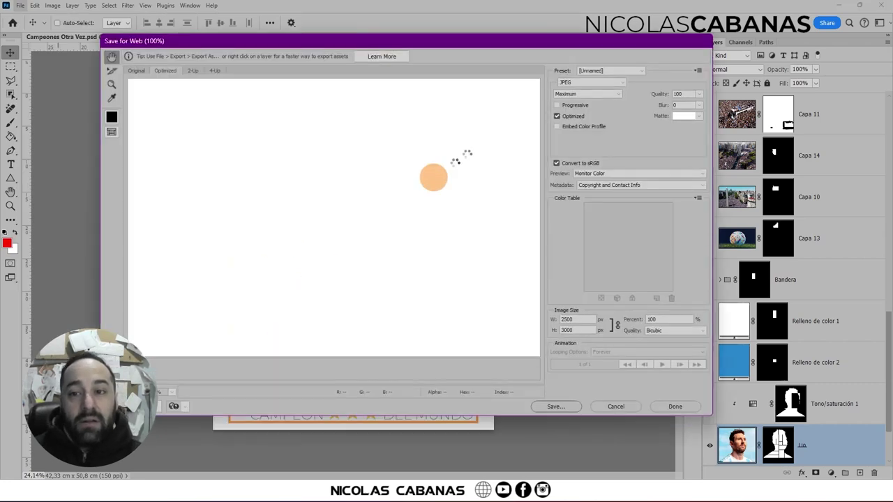
{"action": "left_click", "coordinate": [172, 395]}
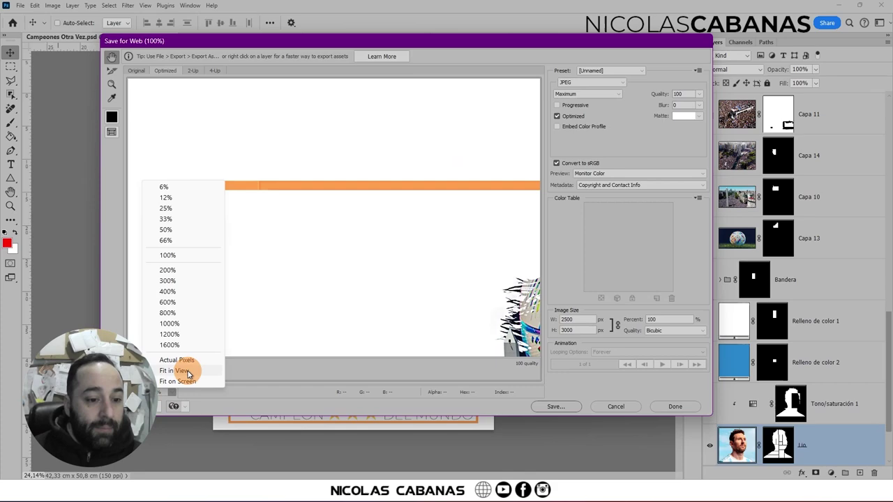
{"action": "left_click", "coordinate": [180, 371]}
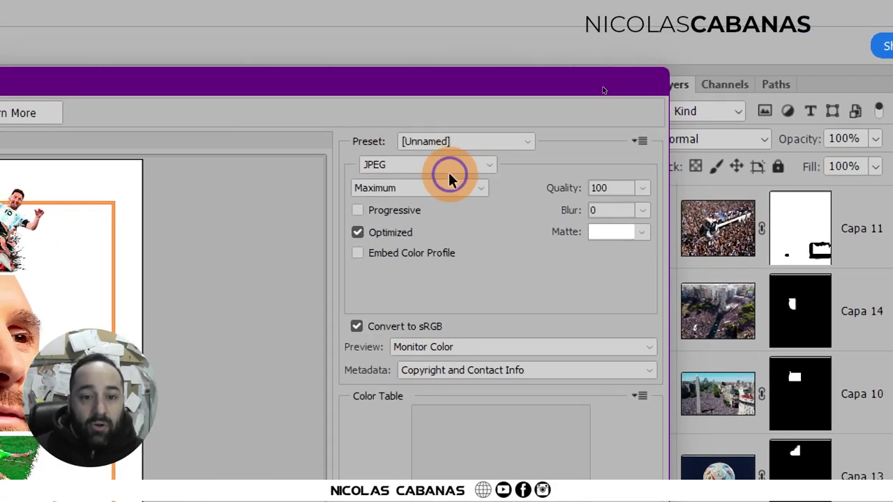
{"action": "left_click", "coordinate": [441, 166]}
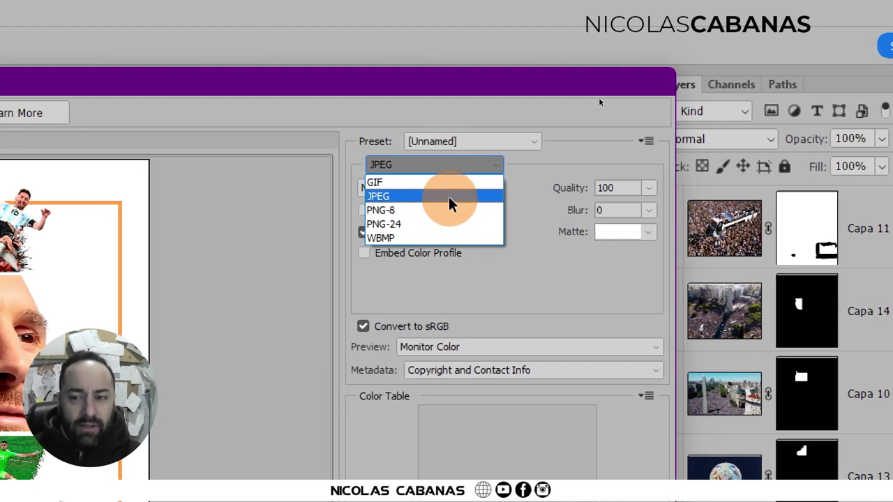
{"action": "left_click", "coordinate": [450, 203]}
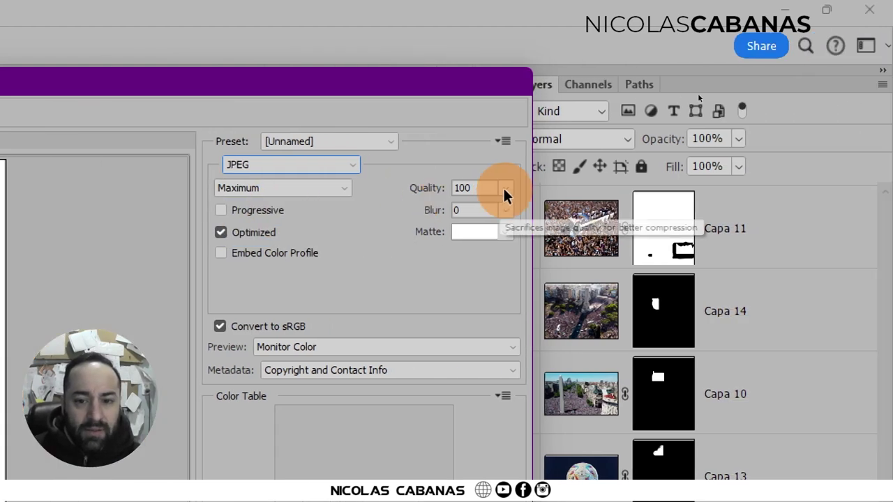
{"action": "left_click", "coordinate": [506, 195]}
{"action": "left_click", "coordinate": [443, 175]}
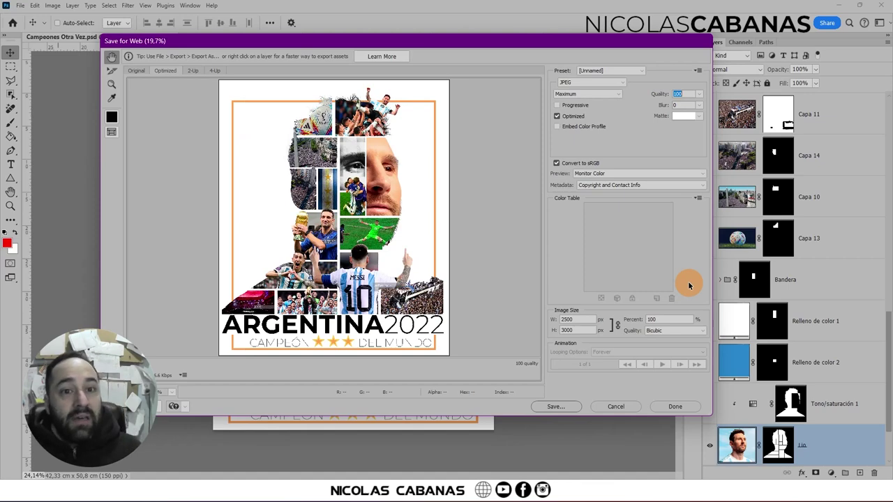
{"action": "left_click", "coordinate": [556, 407]}
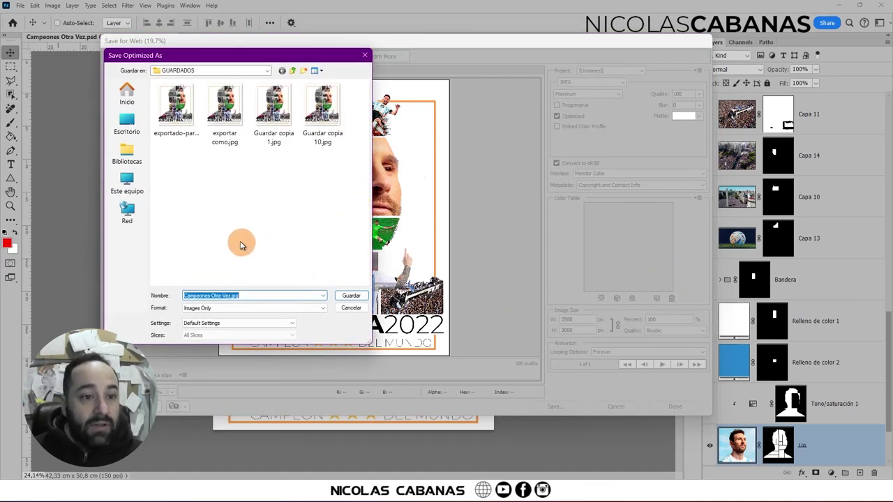
Replace exportado-para-web-jpg-100.jpg in GUARDADOS, then drag that file into Photoshop to open it.
{"action": "left_click", "coordinate": [185, 130]}
{"action": "left_click", "coordinate": [351, 295]}
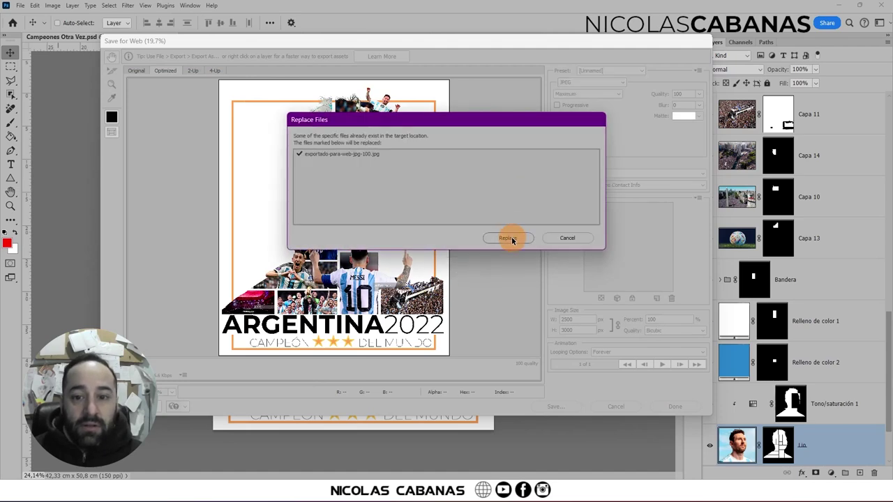
{"action": "left_click", "coordinate": [508, 238]}
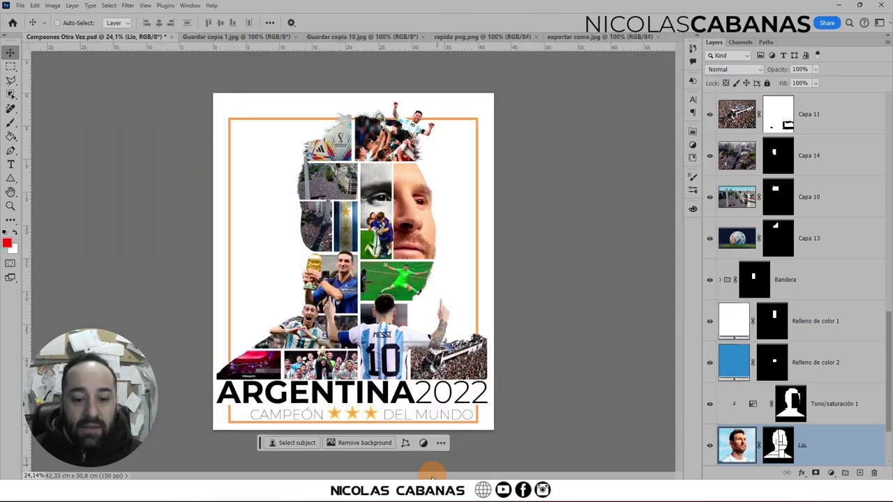
{"action": "left_click", "coordinate": [433, 477]}
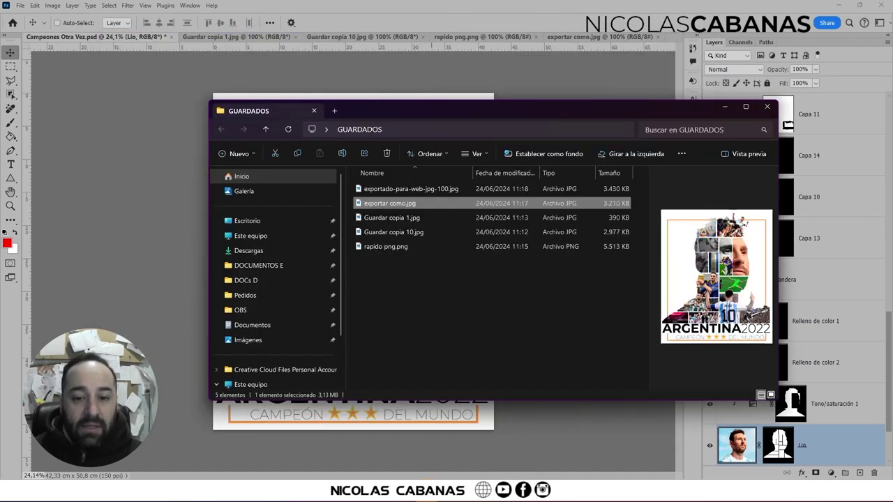
{"action": "left_click_drag", "start_coordinate": [390, 189], "coordinate": [586, 14]}
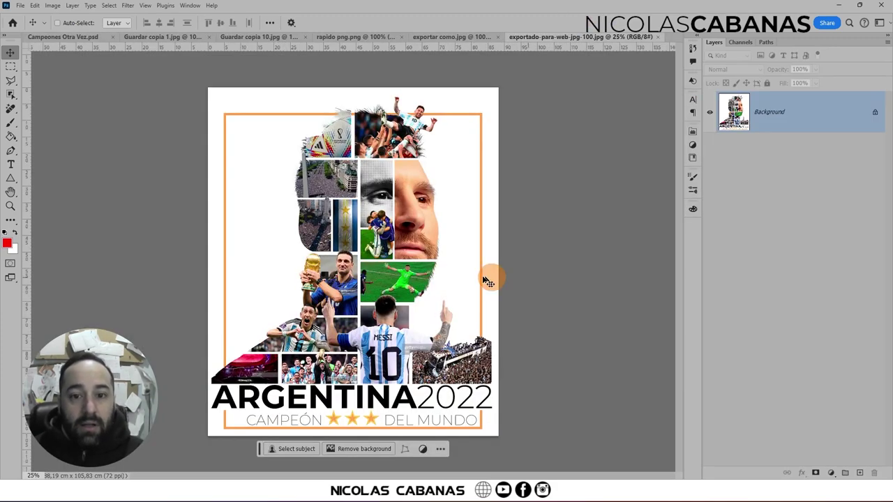
View the web JPEG at 100%, confirm 2500 × 3000 px at 72 ppi, then switch to exportar como.jpg.
{"action": "left_click", "coordinate": [145, 5]}
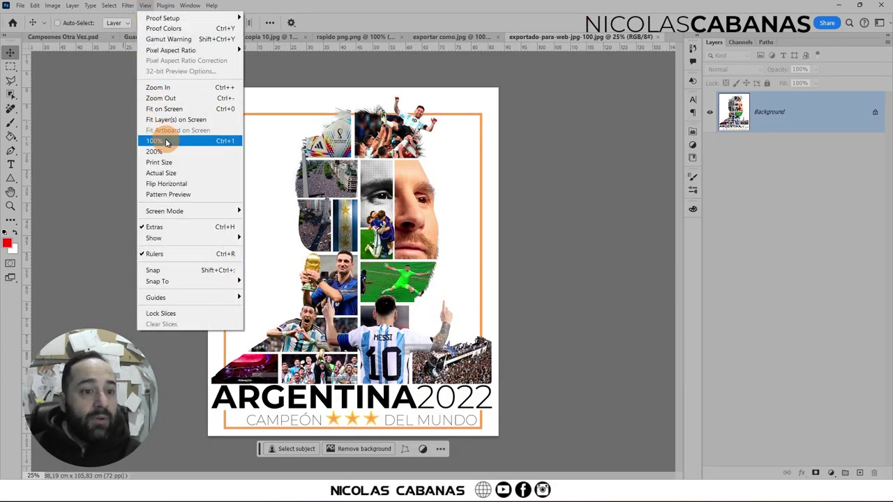
{"action": "left_click", "coordinate": [155, 140]}
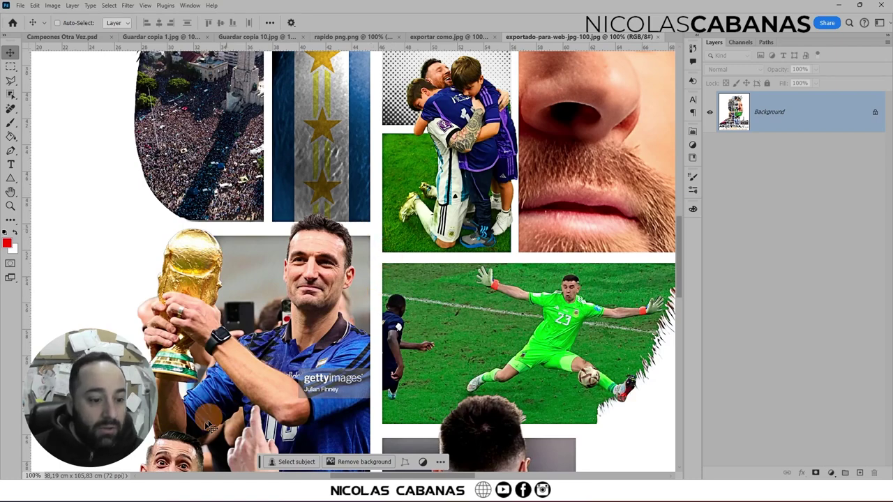
{"action": "left_click", "coordinate": [52, 6]}
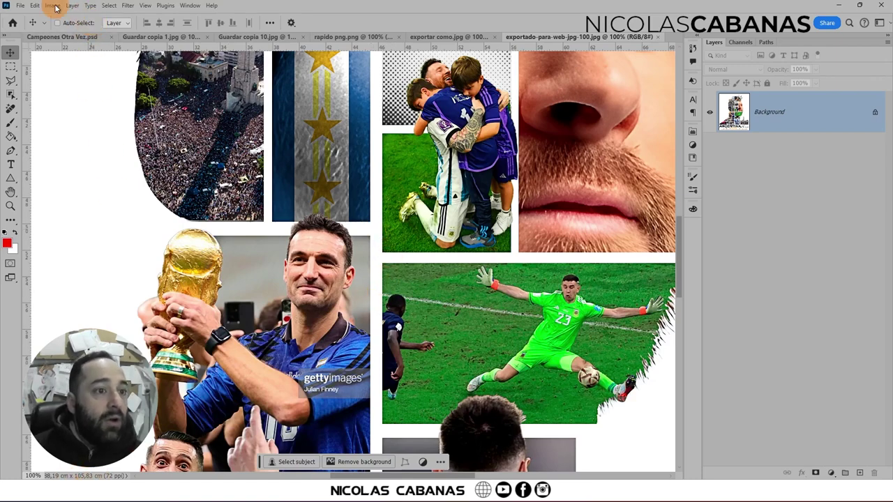
{"action": "left_click", "coordinate": [87, 88]}
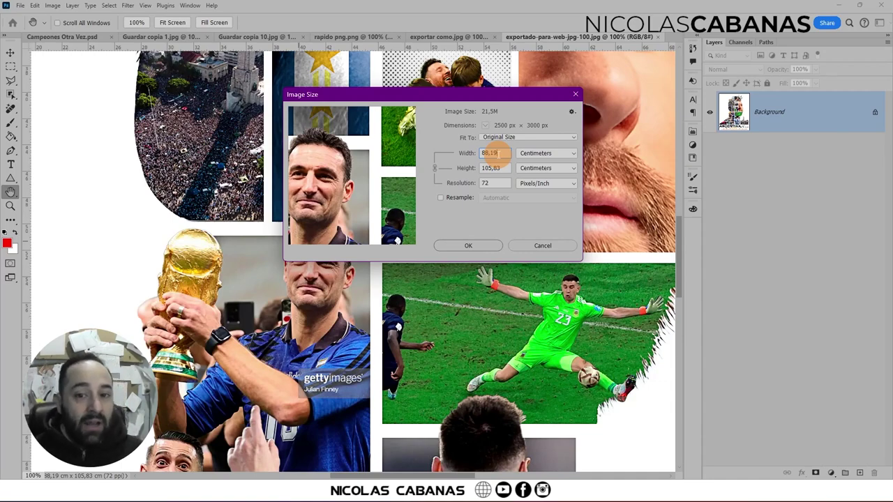
{"action": "left_click", "coordinate": [536, 244]}
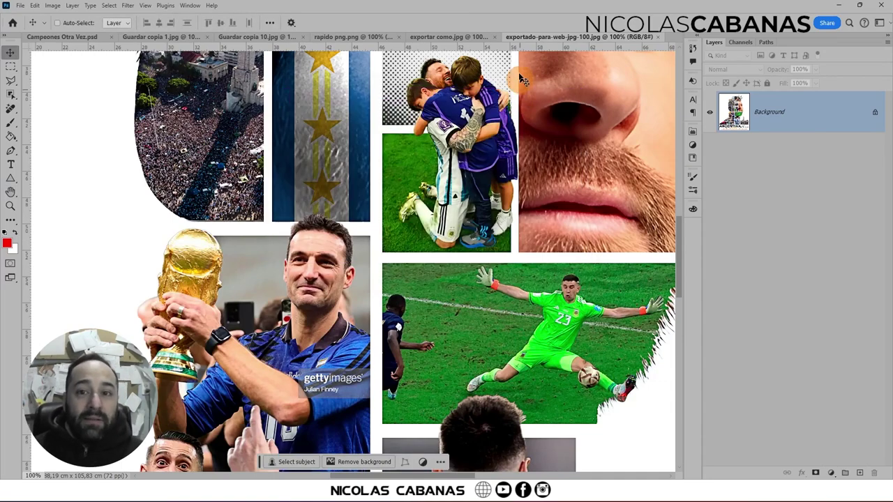
{"action": "left_click", "coordinate": [483, 38]}
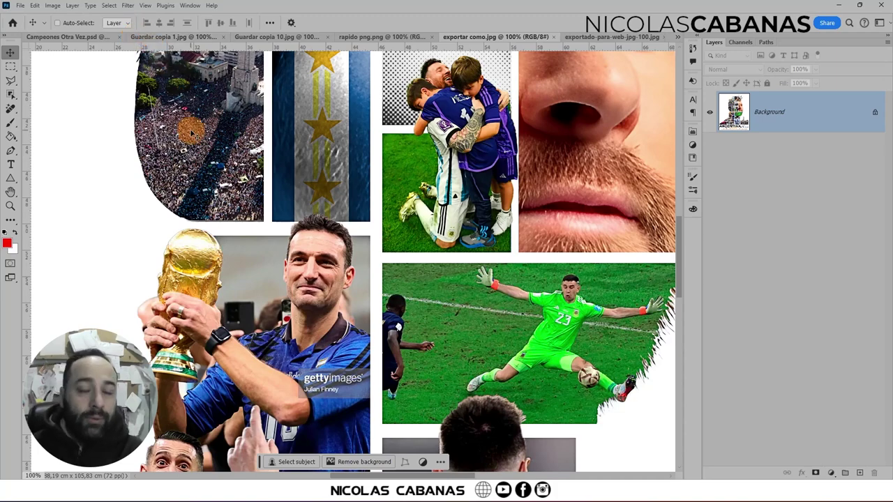
In Image Size, turn off Resample and change the resolution from 72 to 150 ppi.
{"action": "left_click", "coordinate": [54, 5]}
{"action": "left_click", "coordinate": [68, 87]}
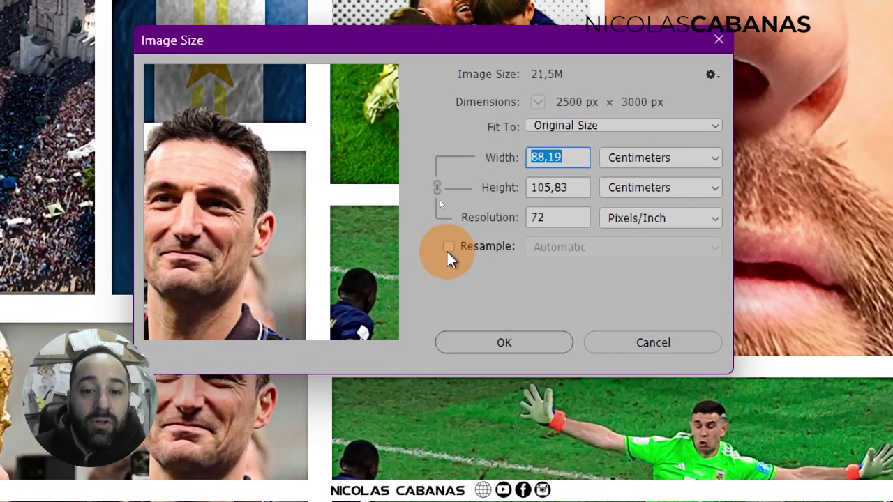
{"action": "left_click", "coordinate": [449, 249]}
{"action": "left_click", "coordinate": [448, 250]}
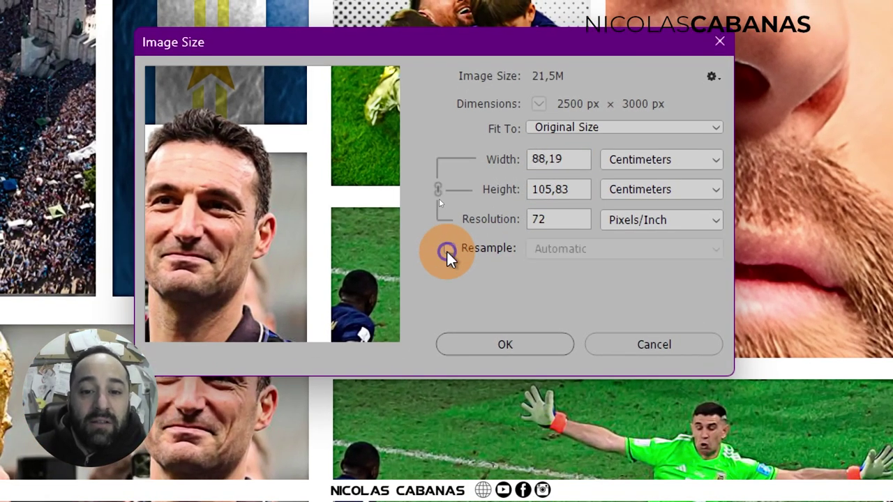
{"action": "left_click", "coordinate": [448, 250]}
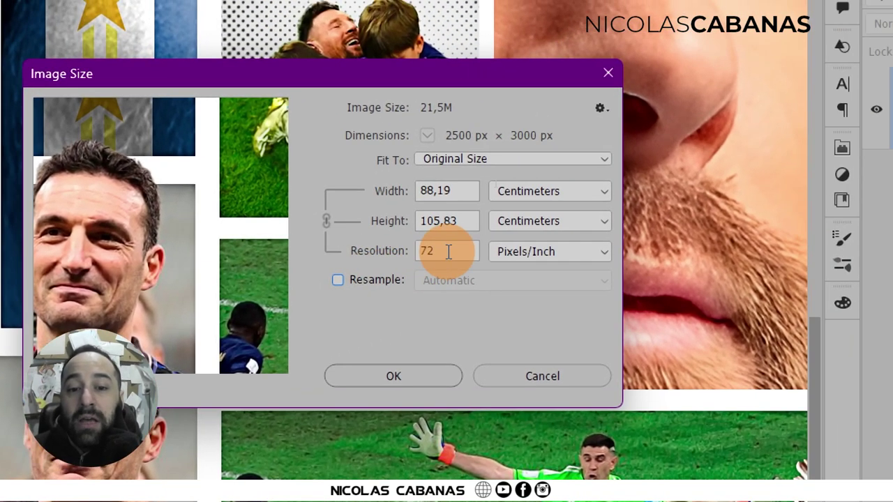
{"action": "double_click", "coordinate": [449, 251]}
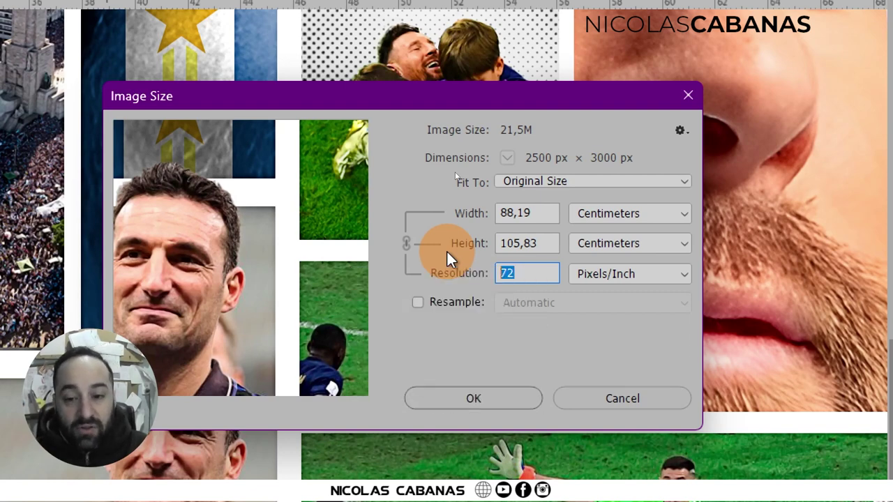
{"action": "type", "text": "150"}
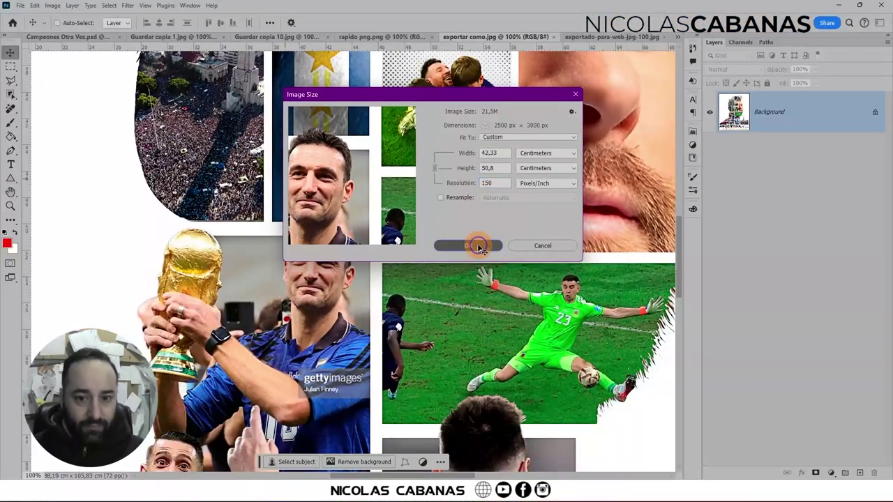
{"action": "left_click", "coordinate": [446, 252]}
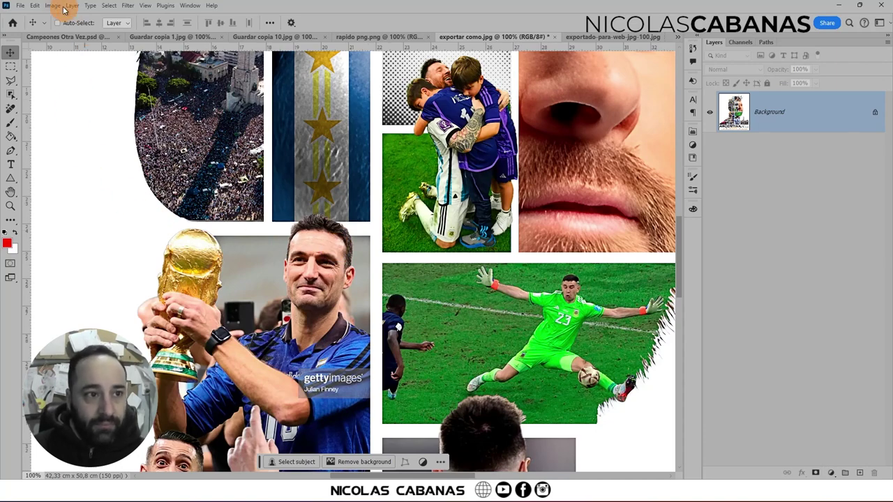
Confirm exportar como.jpg reads 150 ppi in Image Size, then switch to Campeones Otra Vez.psd.
{"action": "left_click", "coordinate": [55, 6]}
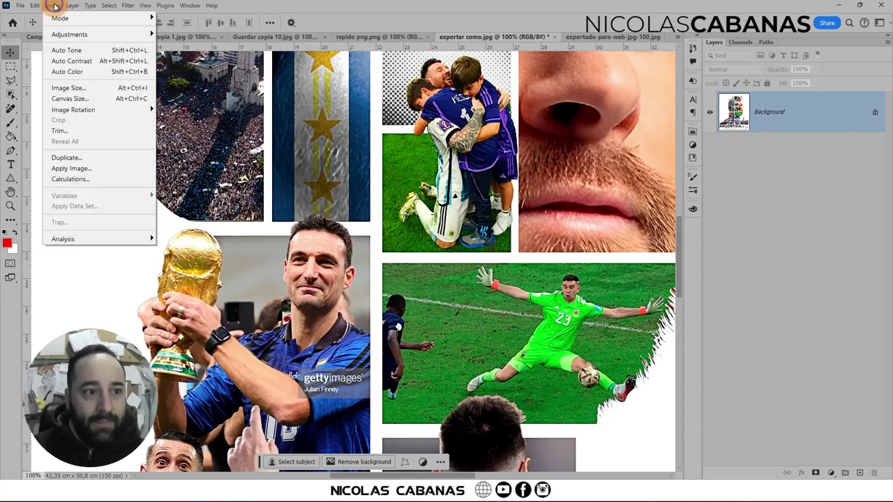
{"action": "left_click", "coordinate": [117, 91]}
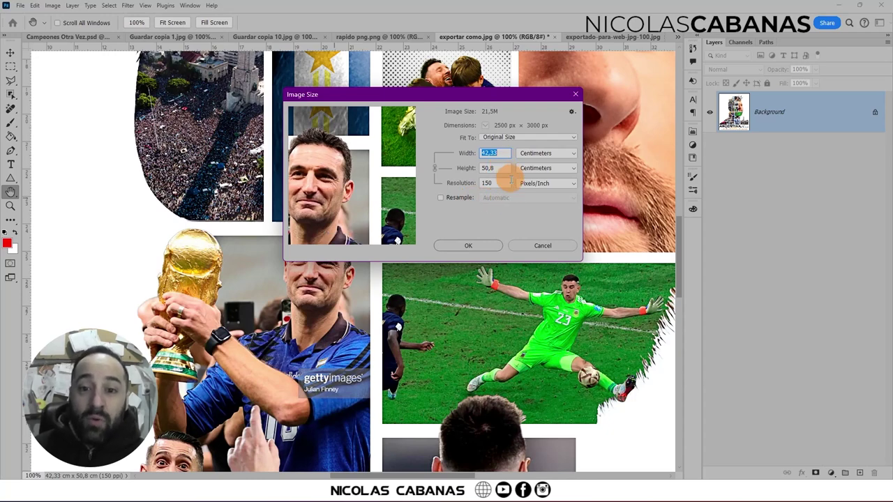
{"action": "left_click", "coordinate": [541, 246]}
{"action": "left_click", "coordinate": [77, 37]}
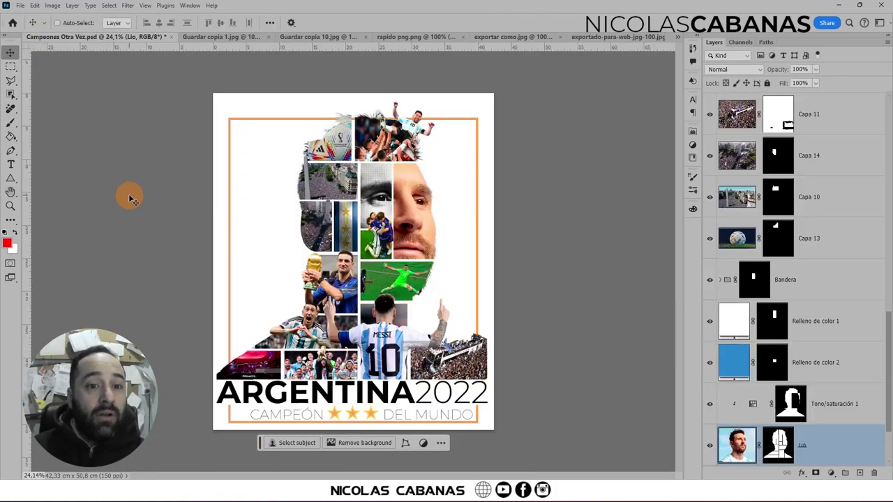
Confirm the poster is 2500 × 3000 px, 42,33 × 50,8 cm at 150 ppi.
{"action": "left_click", "coordinate": [53, 6]}
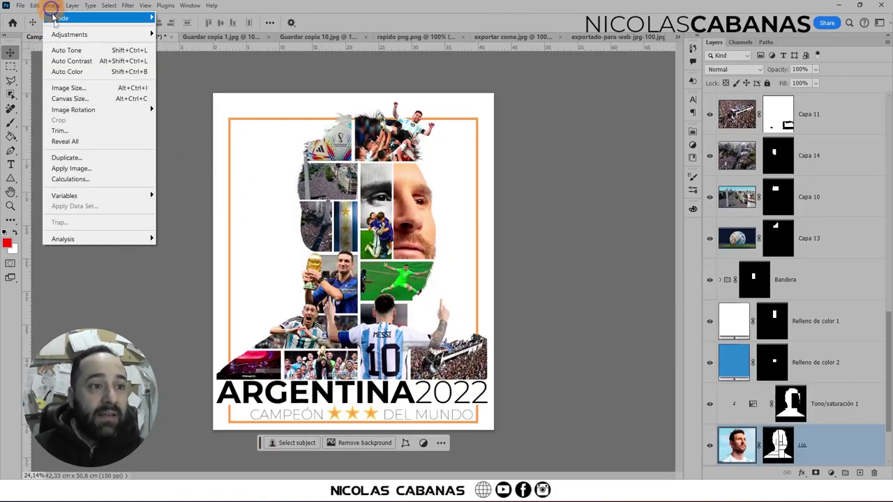
{"action": "left_click", "coordinate": [75, 89]}
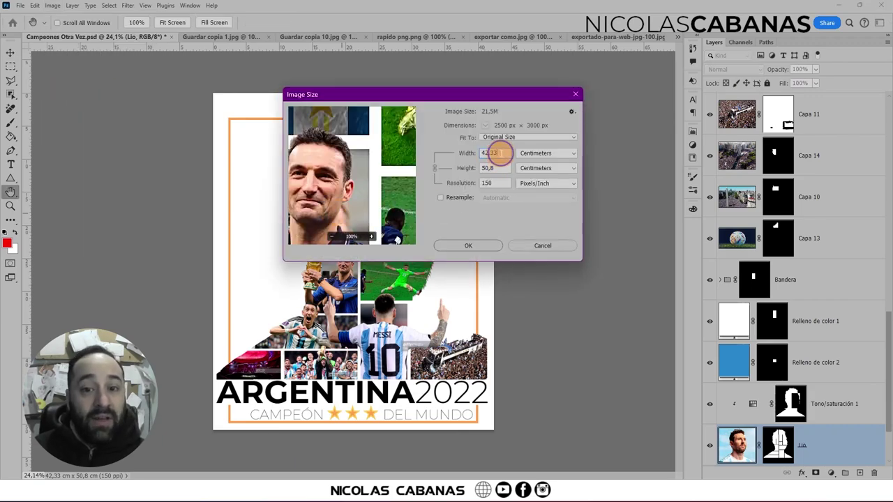
{"action": "left_click", "coordinate": [495, 183]}
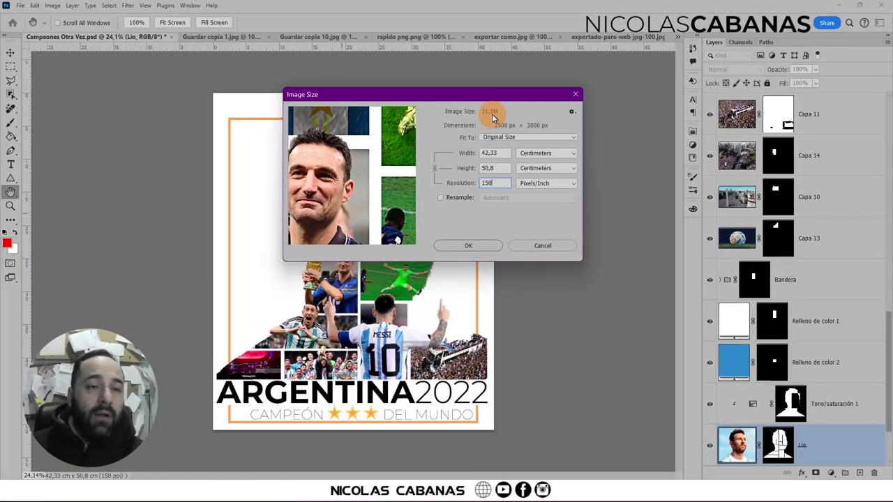
{"action": "left_click", "coordinate": [531, 246]}
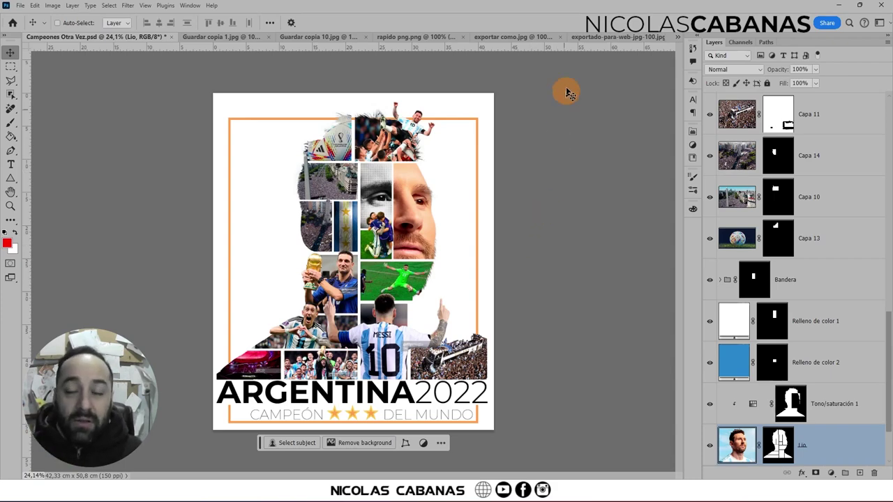
On exportado-para-web-jpg-100.jpg, try 150 ppi with resampling, then Alt-reset the Image Size dialog.
{"action": "left_click", "coordinate": [598, 38]}
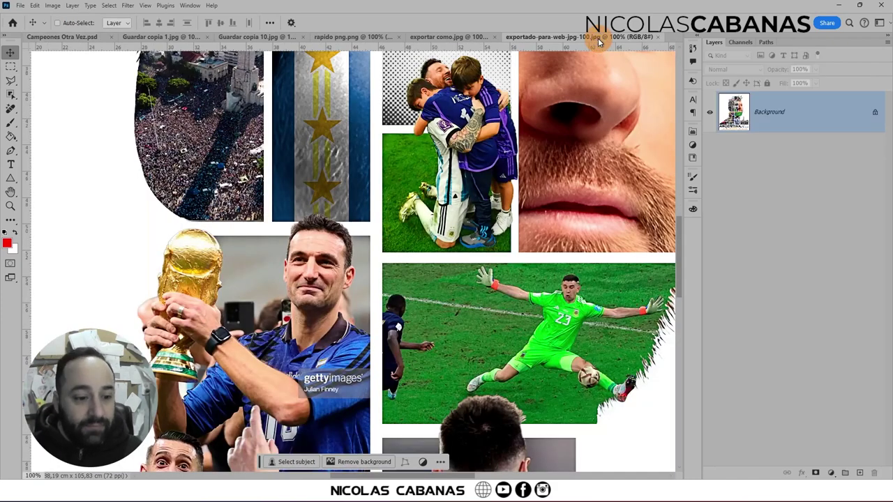
{"action": "left_click", "coordinate": [52, 5]}
{"action": "left_click", "coordinate": [78, 88]}
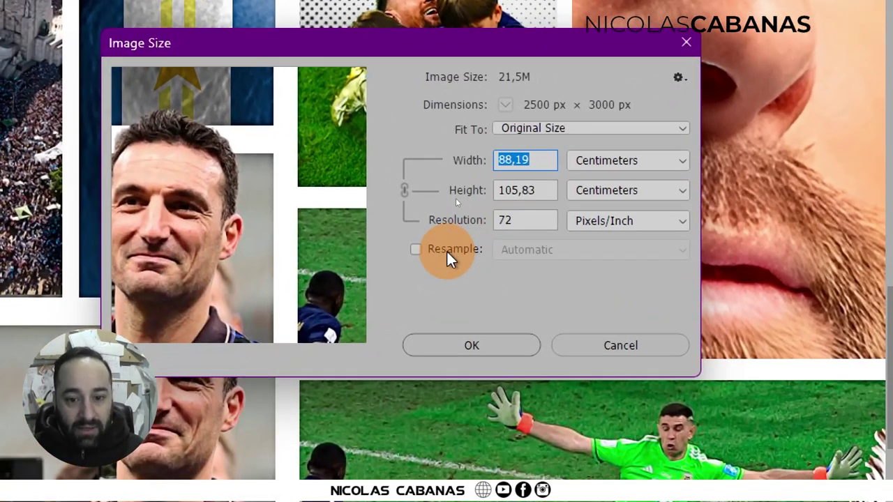
{"action": "left_click", "coordinate": [448, 251]}
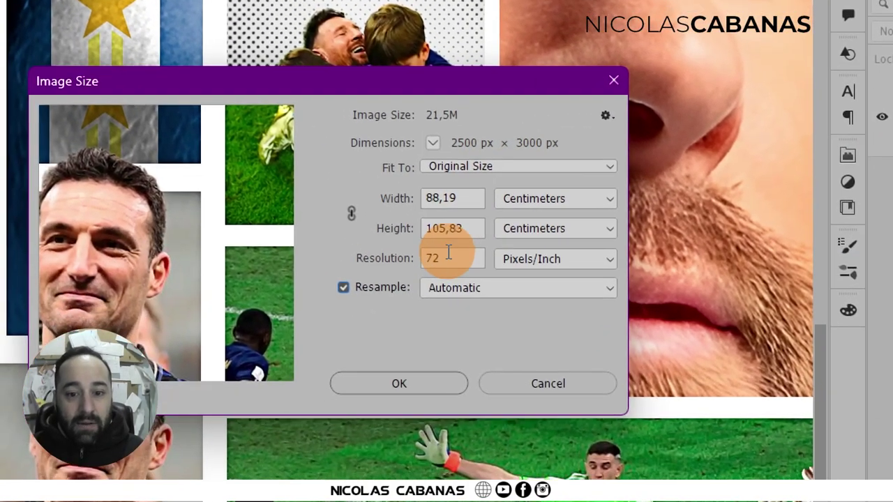
{"action": "double_click", "coordinate": [448, 252]}
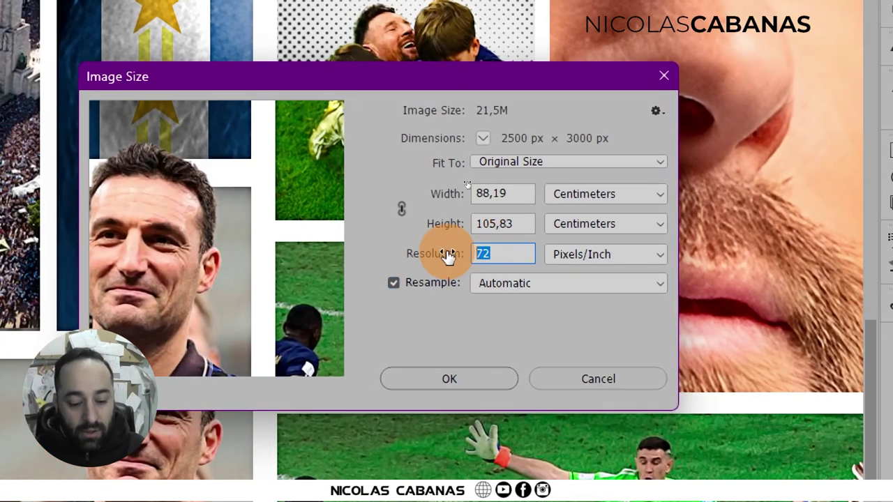
{"action": "type", "text": "150"}
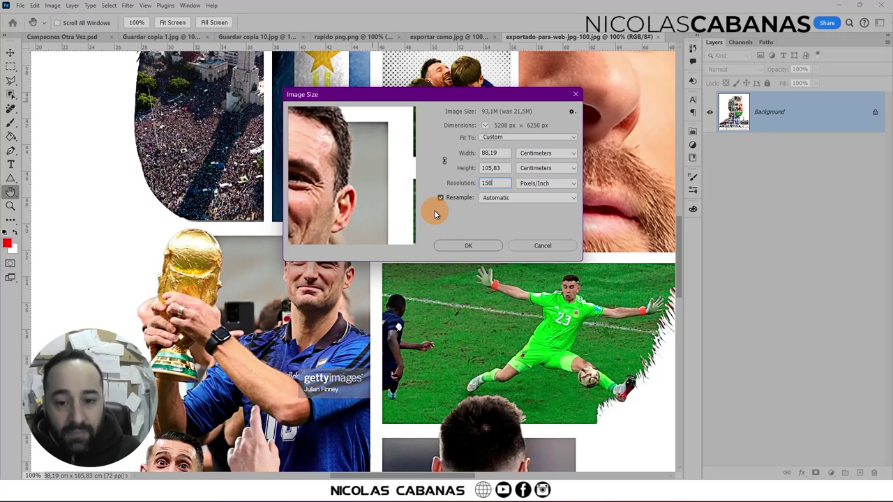
{"action": "key", "text": "alt"}
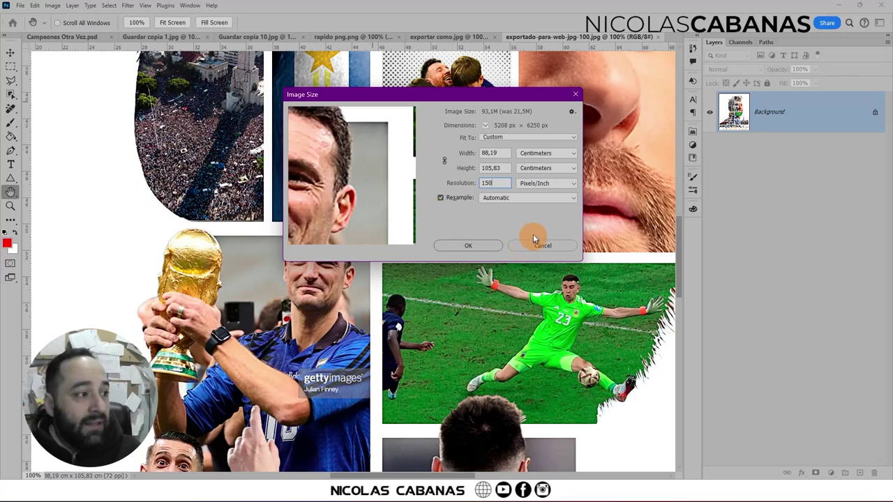
{"action": "left_click", "coordinate": [537, 246], "text": "alt"}
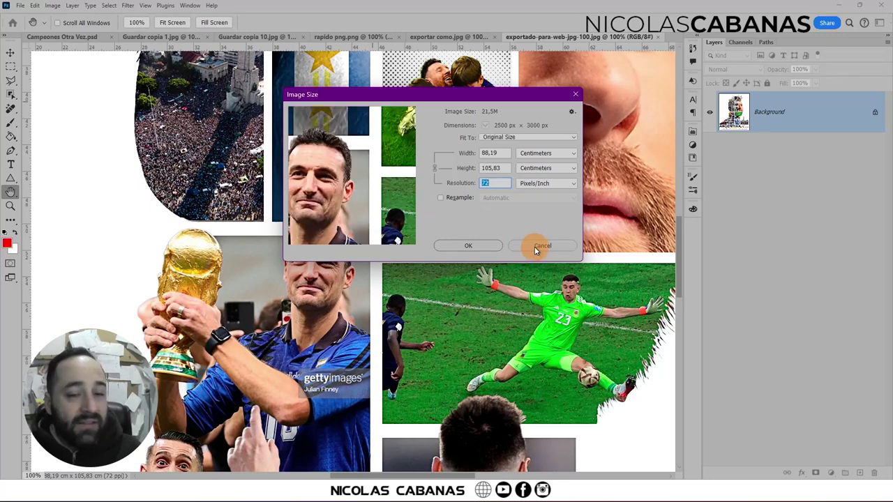
{"action": "double_click", "coordinate": [484, 183]}
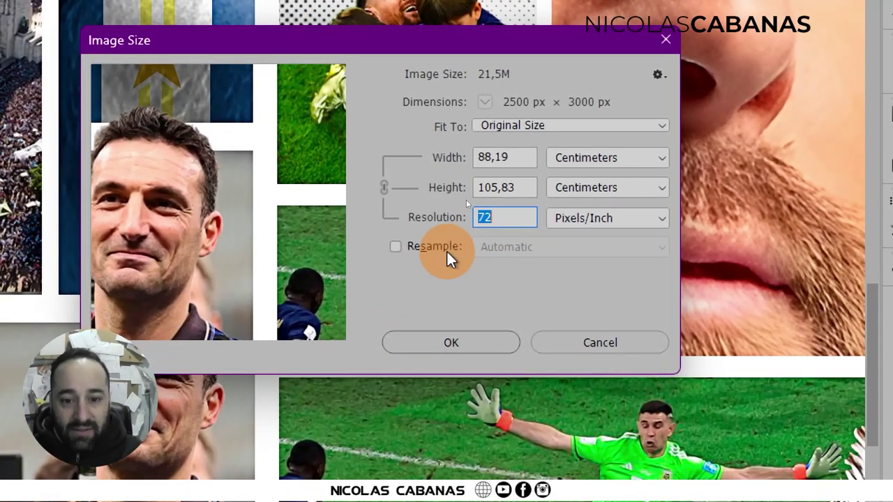
Enter a 150 ppi resolution with resampling off and apply it.
{"action": "left_click", "coordinate": [488, 183]}
{"action": "double_click", "coordinate": [449, 252]}
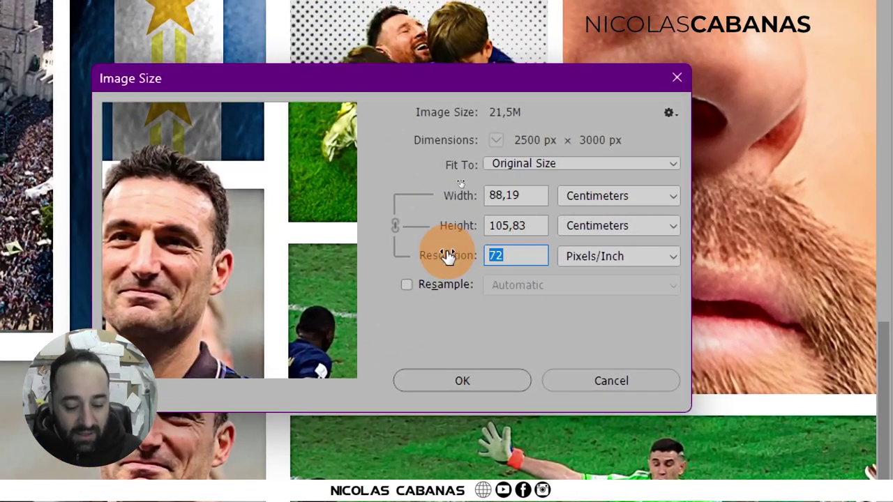
{"action": "type", "text": "150"}
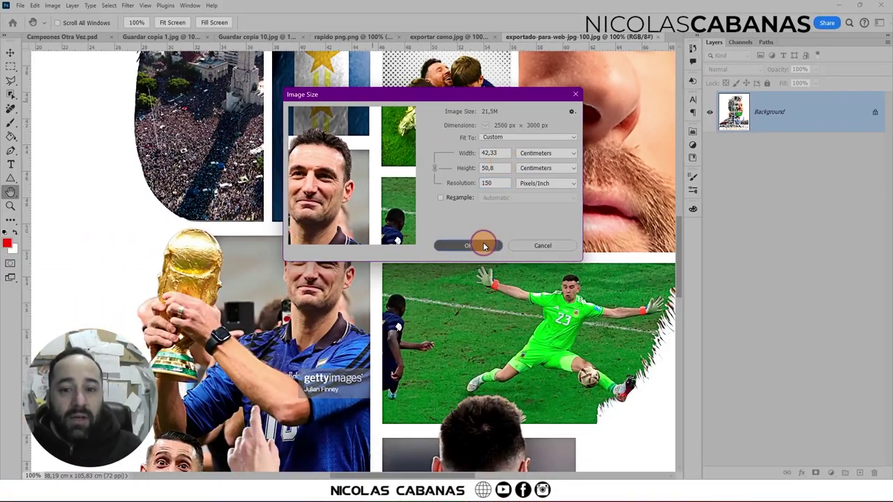
{"action": "left_click", "coordinate": [482, 244]}
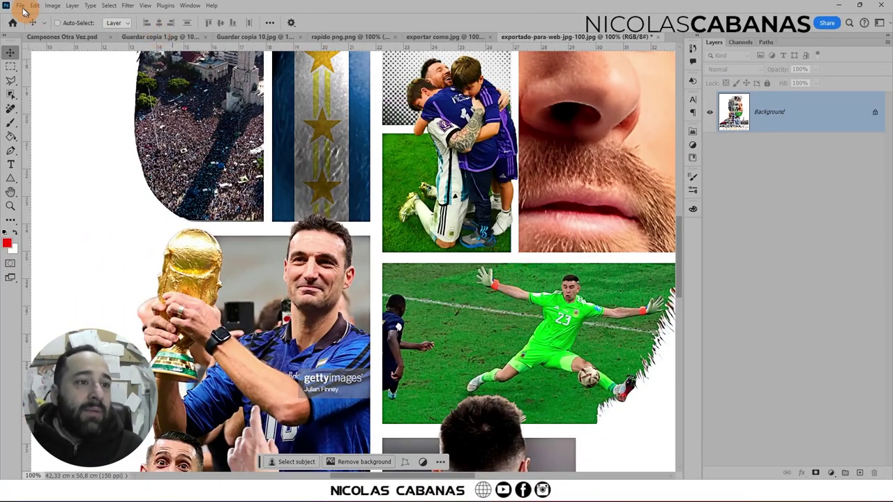
Use File > Save to store exportado-para-web-jpg-100.jpg at 150 ppi.
{"action": "left_click", "coordinate": [20, 6]}
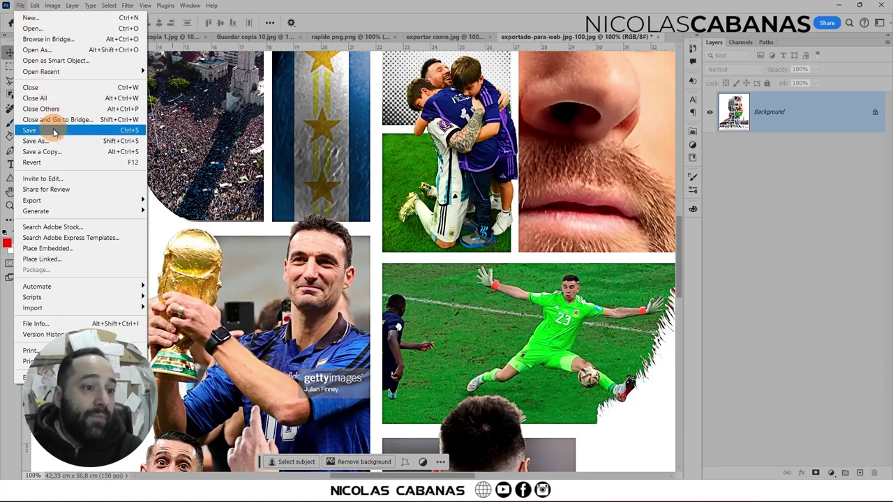